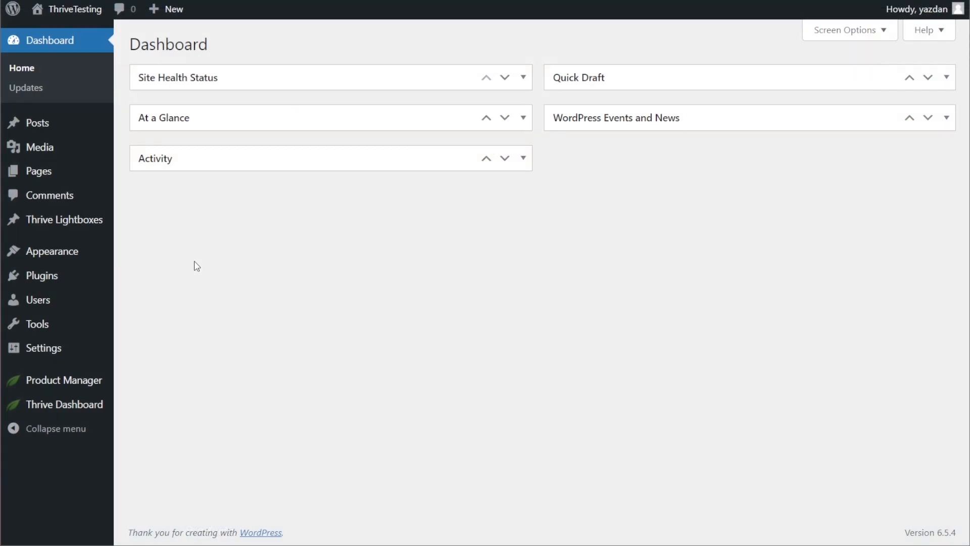
- Upload the Instagram Feed Pro Developer plugin's zip file, install it and activate it
mouse_move(47, 277)
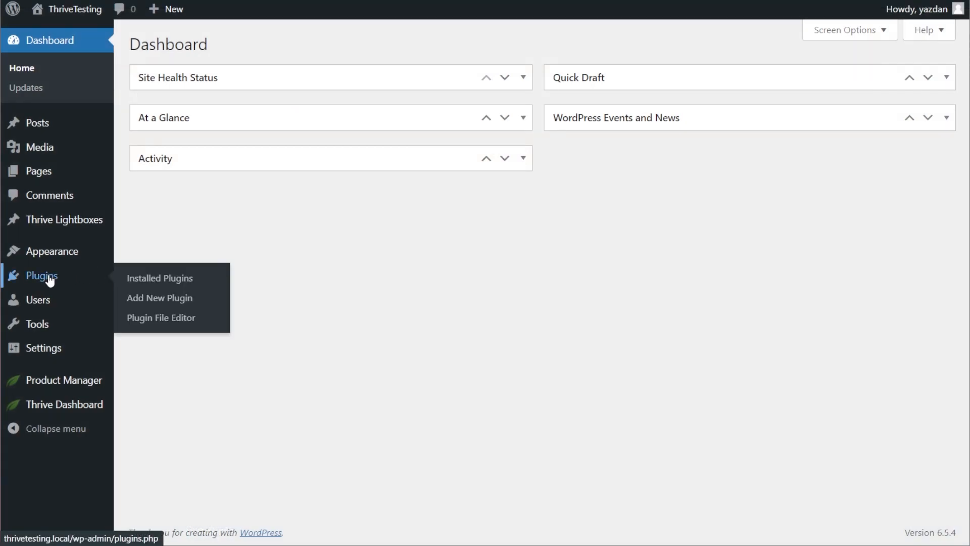
click(148, 300)
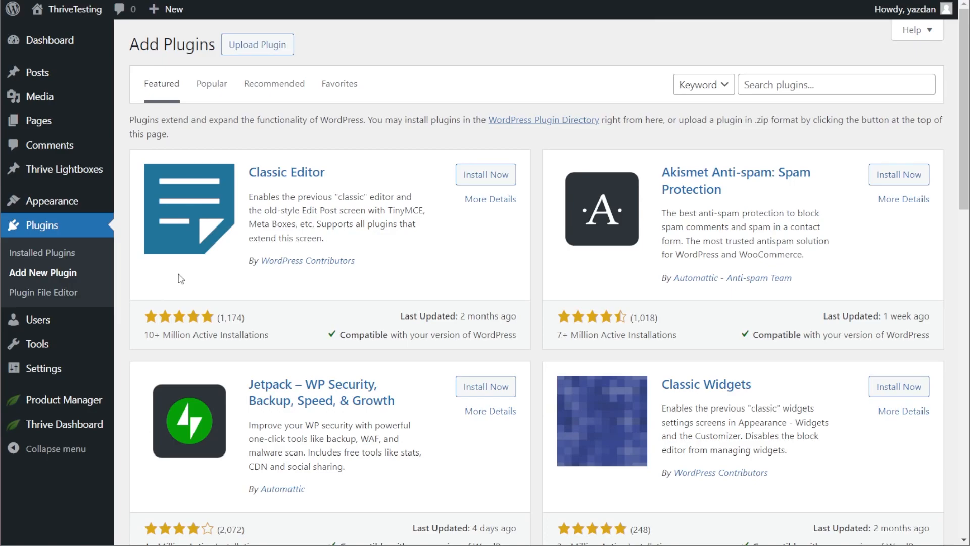
click(248, 50)
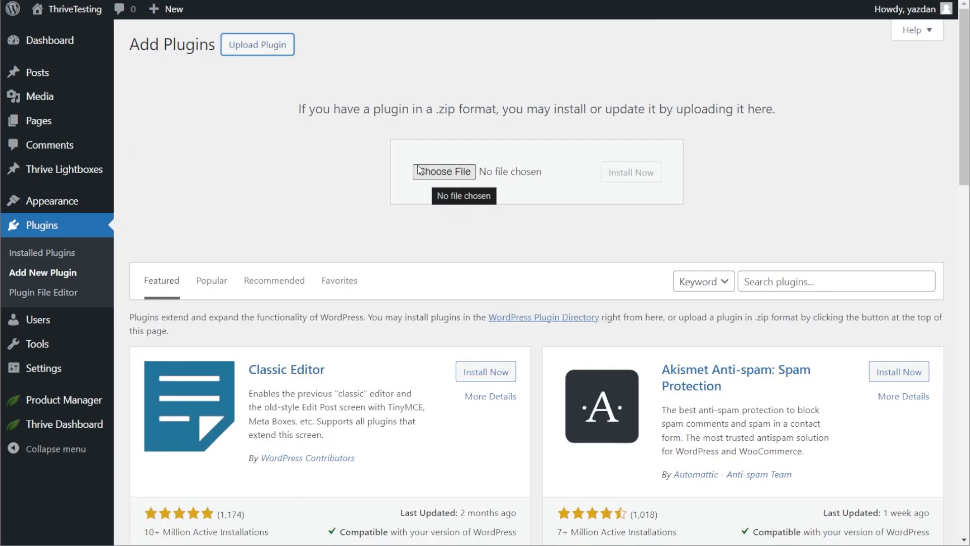
click(422, 172)
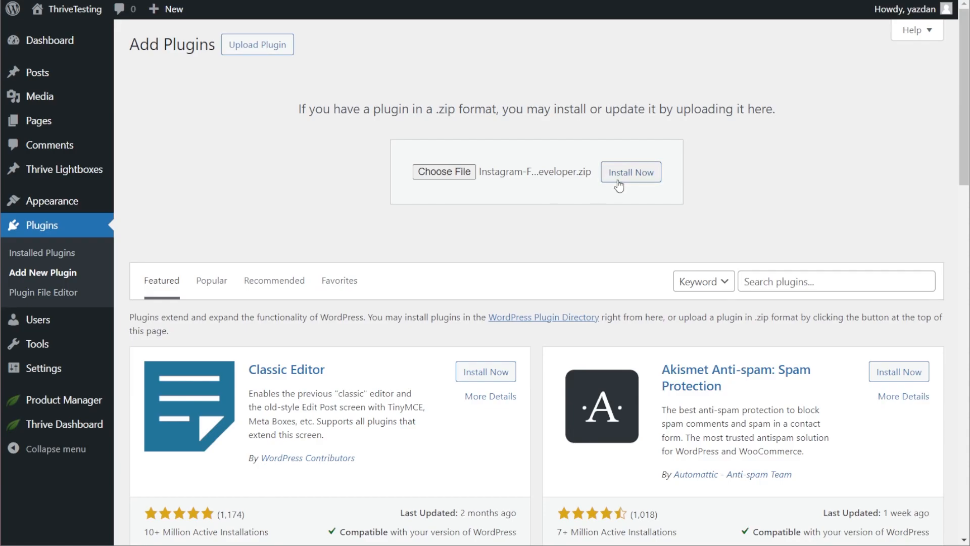
click(620, 180)
click(177, 168)
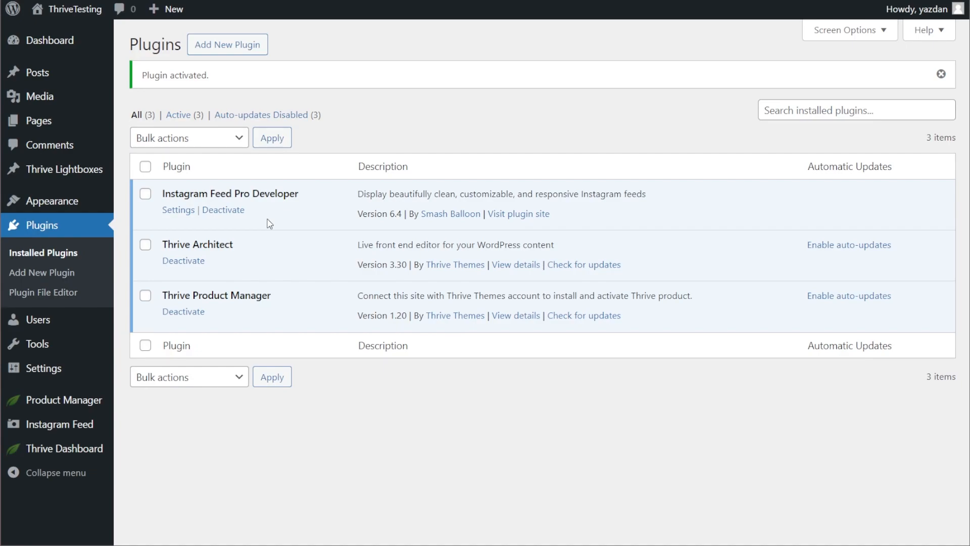
- Enter the license key in the Instagram Feed plugin's settings and activate it
mouse_move(30, 429)
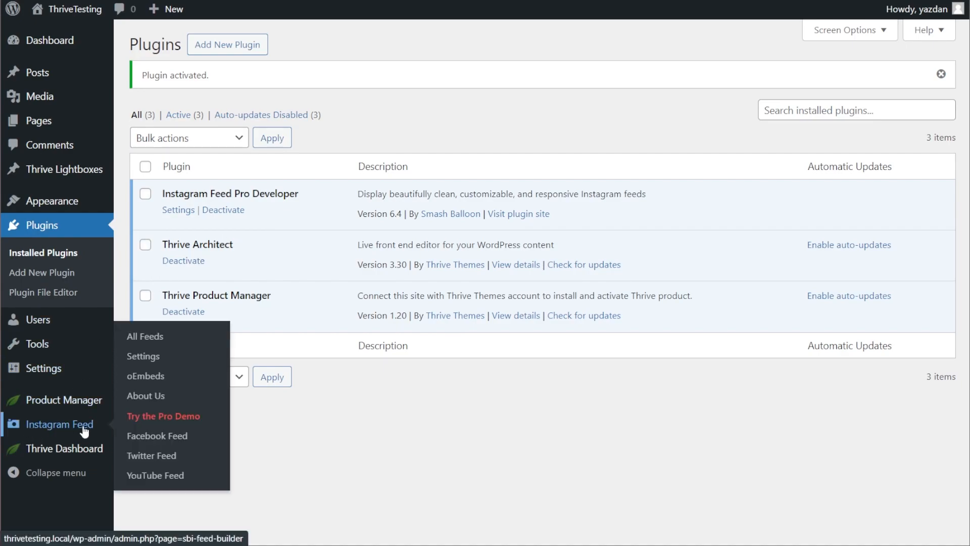
click(143, 356)
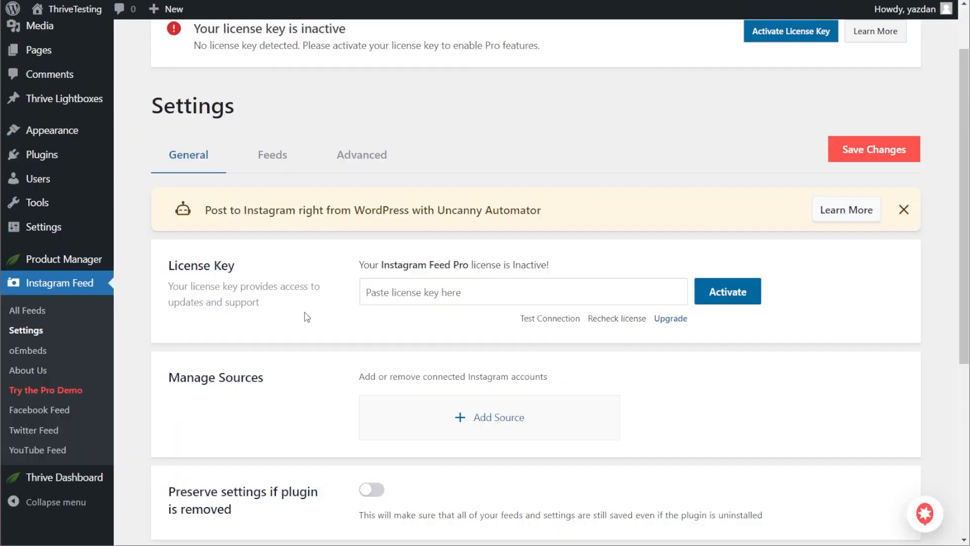
click(380, 296)
key(ctrl+v)
click(749, 294)
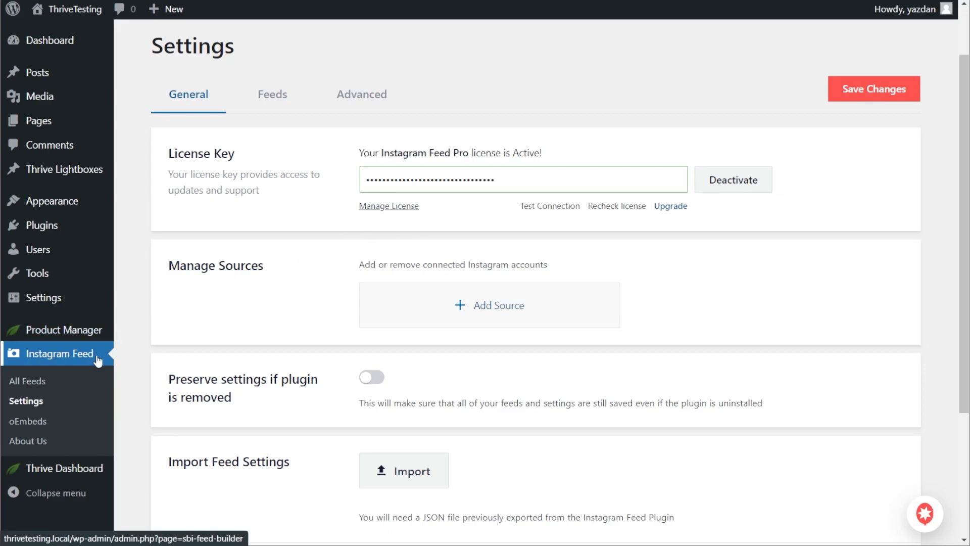
- Start a new Instagram feed of the User Timeline type
click(32, 384)
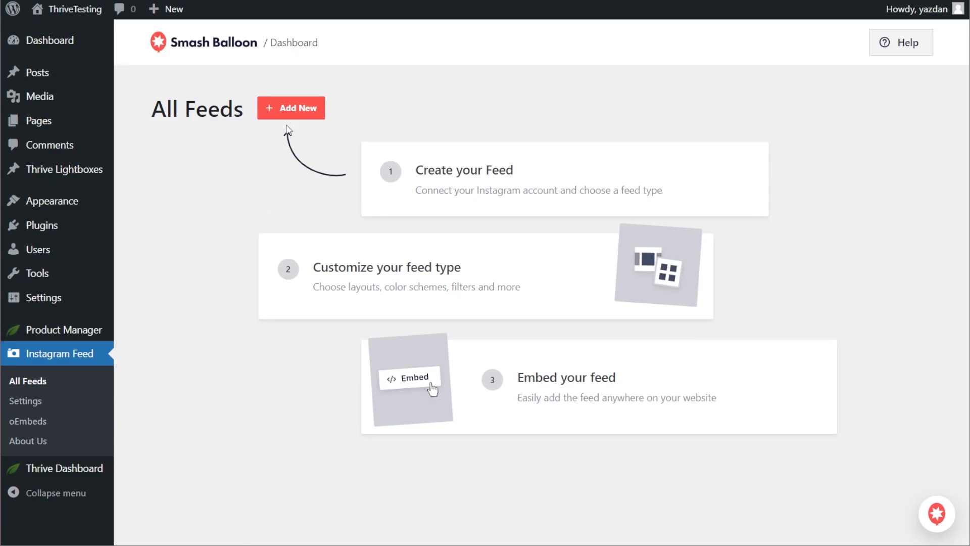
click(287, 110)
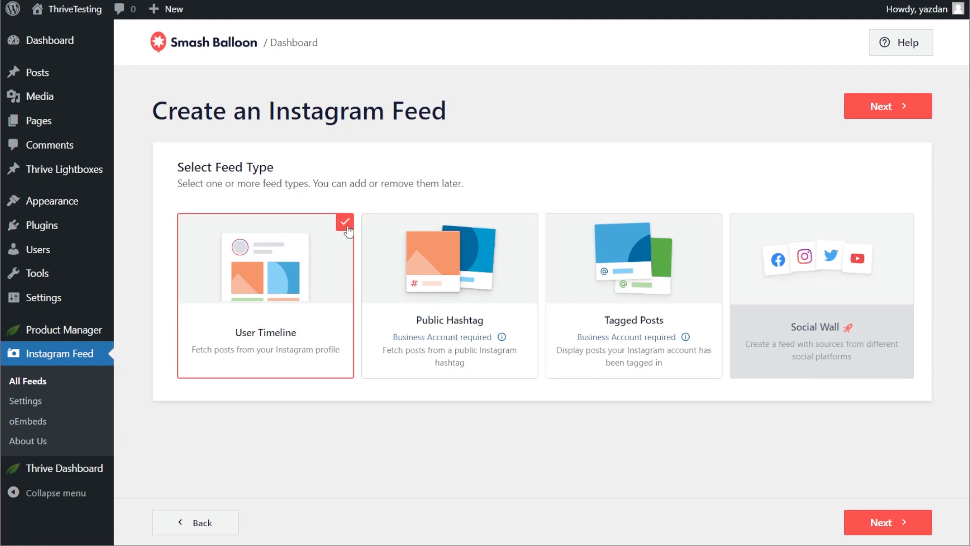
click(881, 109)
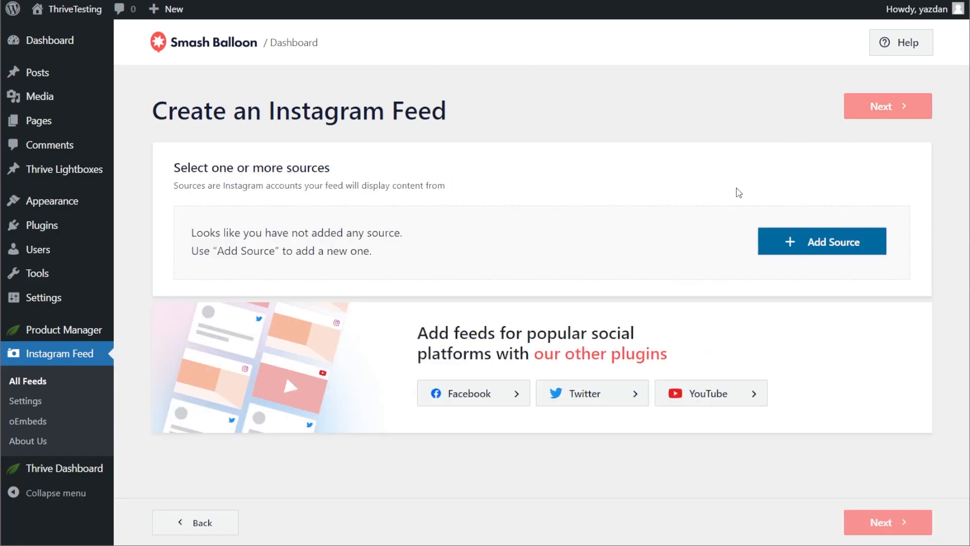
- Add a Basic Instagram account as a source, allow Smash Balloon access and confirm the domain as your own
click(812, 241)
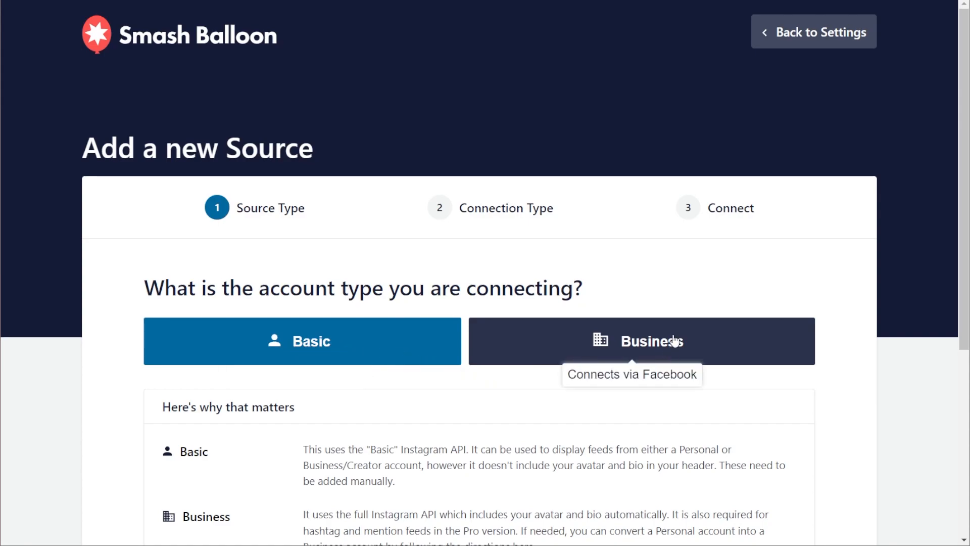
click(361, 346)
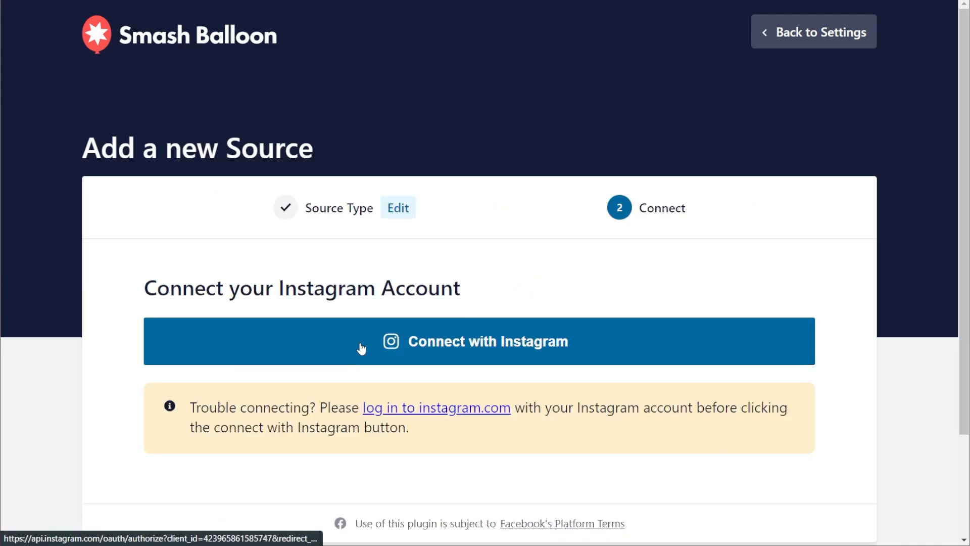
click(513, 360)
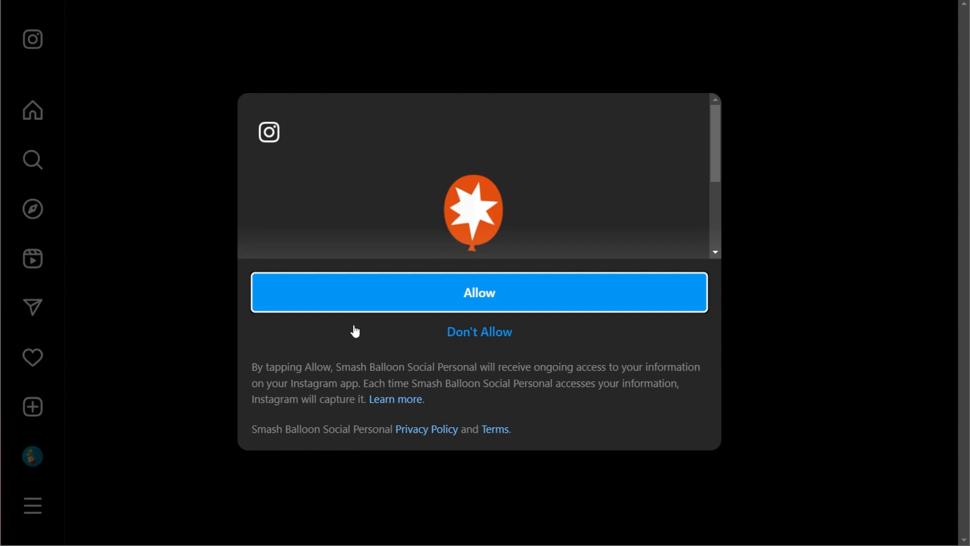
click(377, 297)
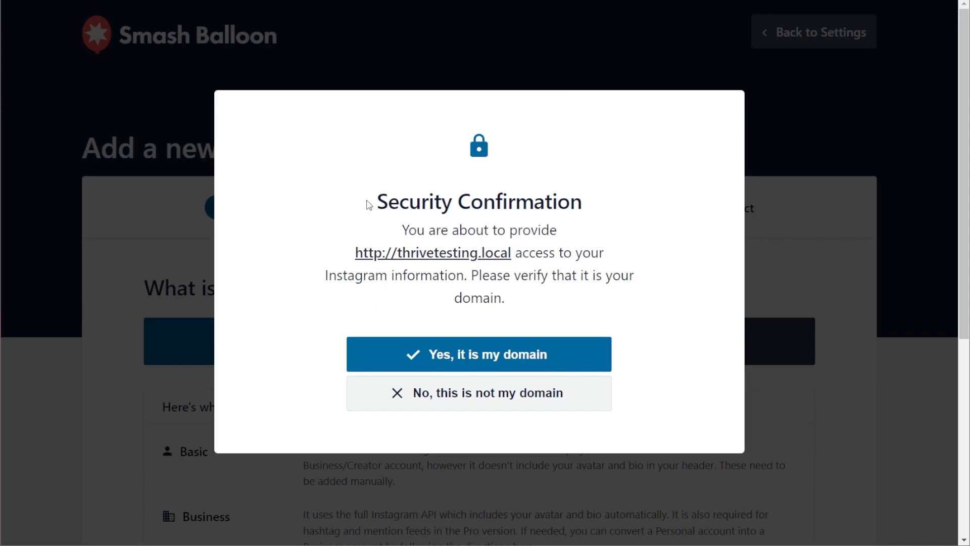
click(448, 359)
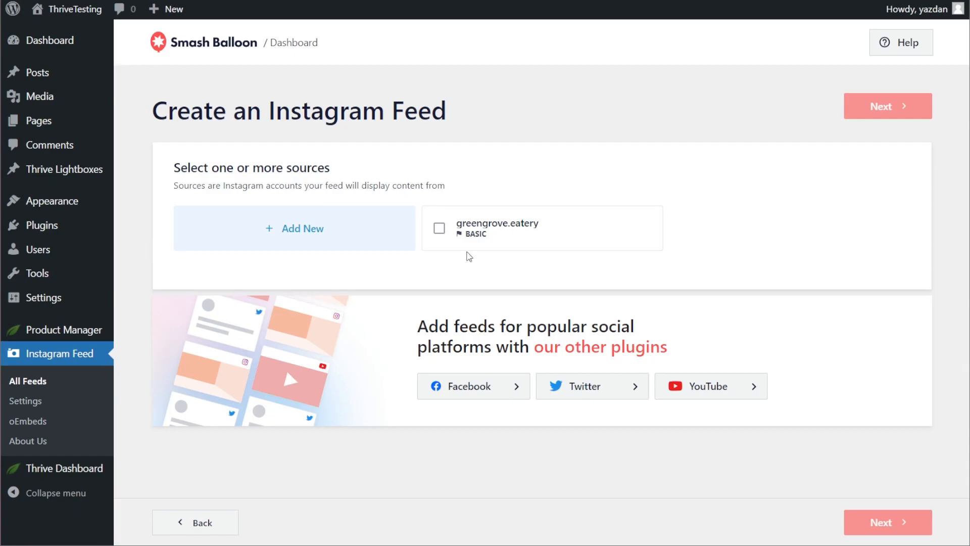
- Use greengrove.eatery as the feed's source and choose the Modern theme
click(507, 230)
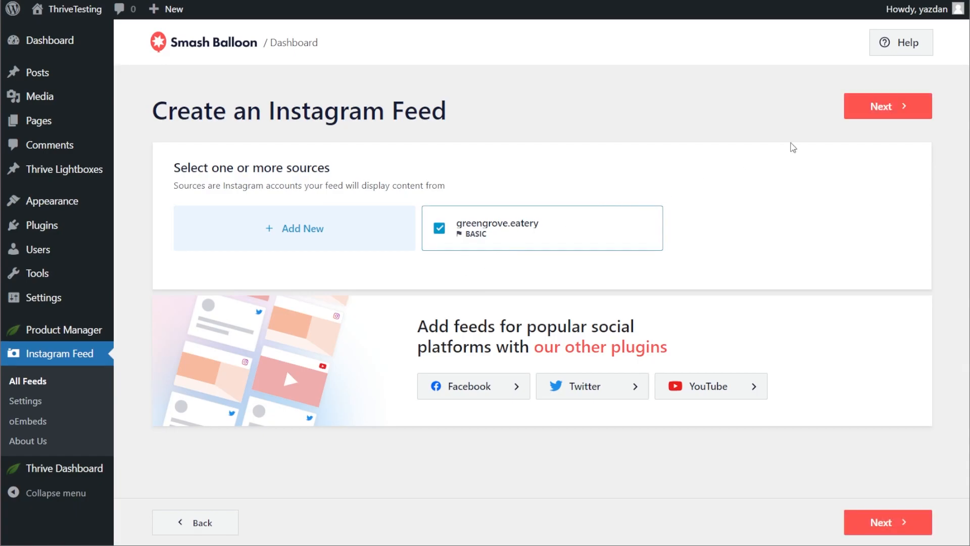
click(887, 105)
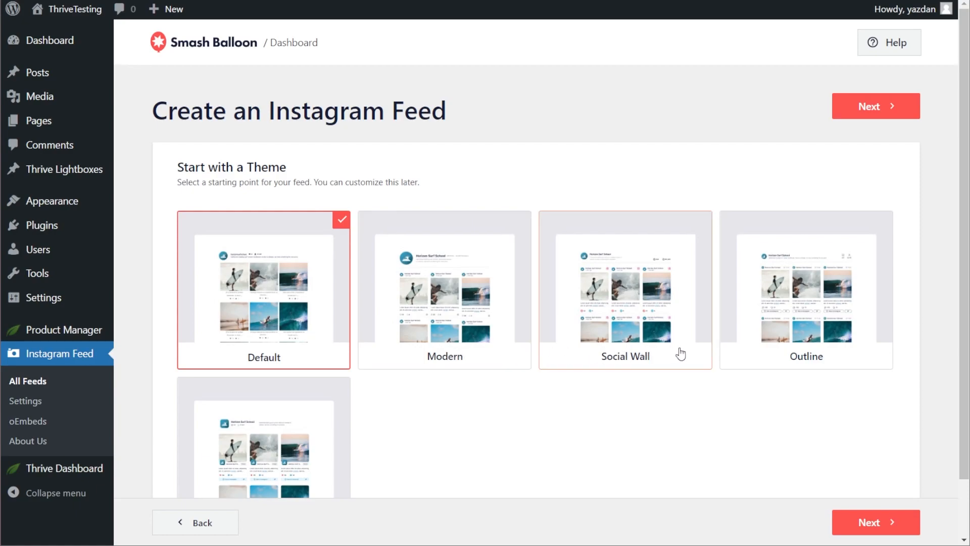
scroll(299, 411, down, 1)
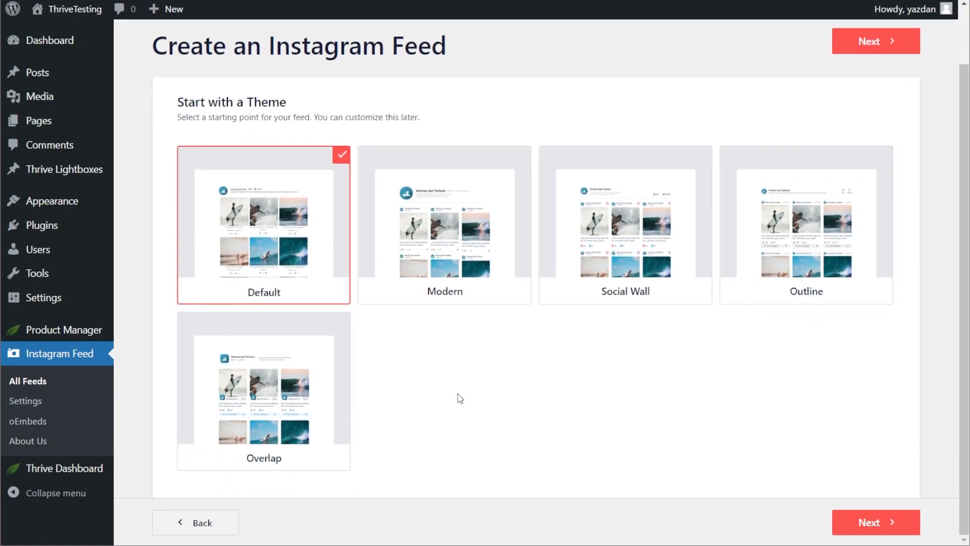
click(469, 272)
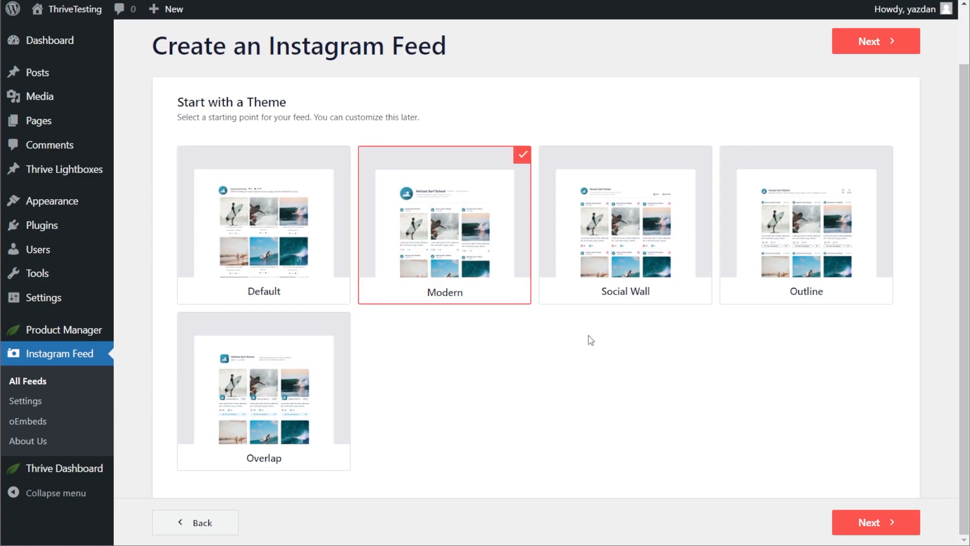
click(870, 515)
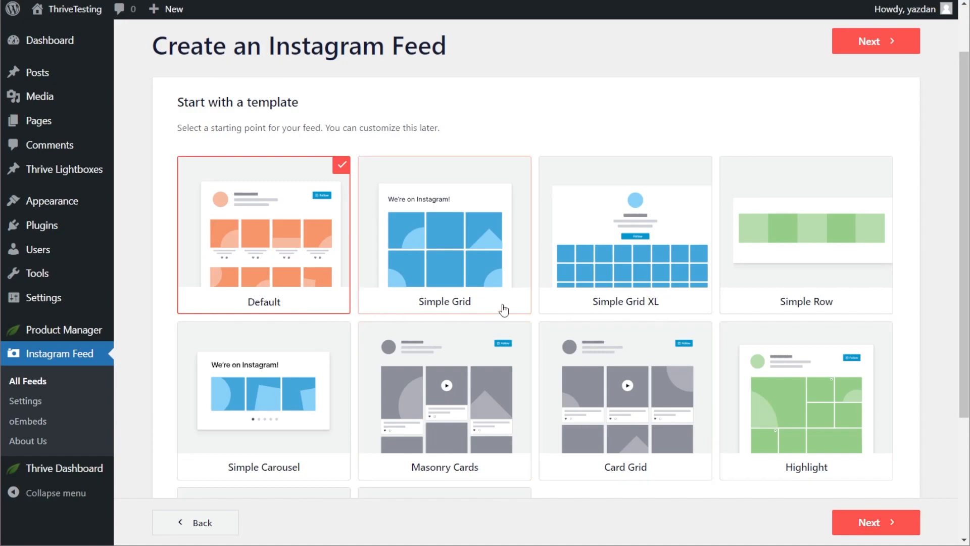
- Create the feed from the Card Grid template and check its preview
scroll(858, 313, down, 3)
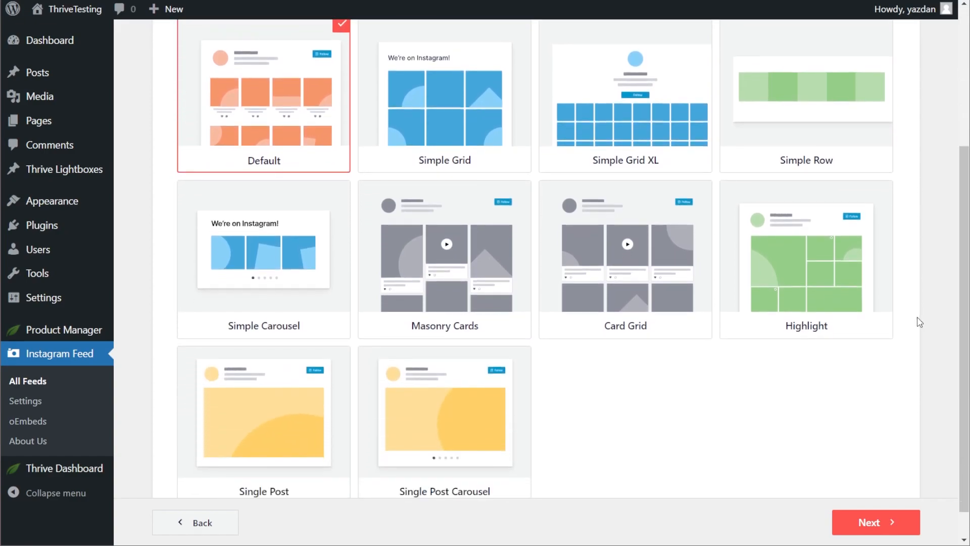
click(656, 304)
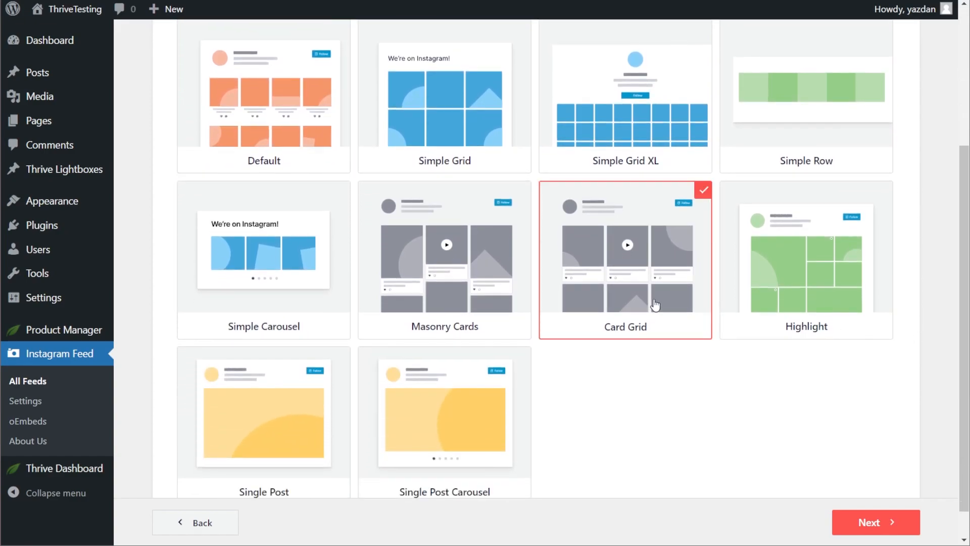
click(869, 522)
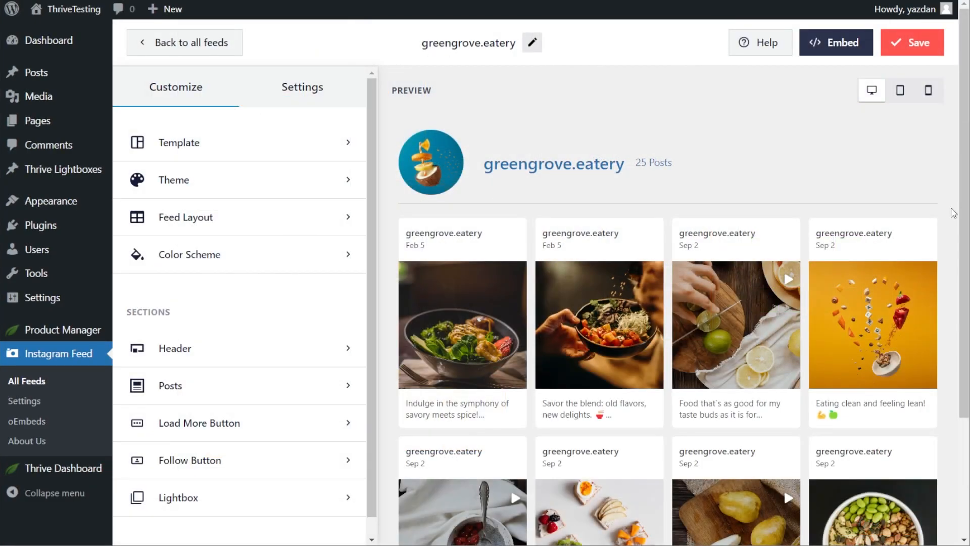
scroll(952, 218, down, 2)
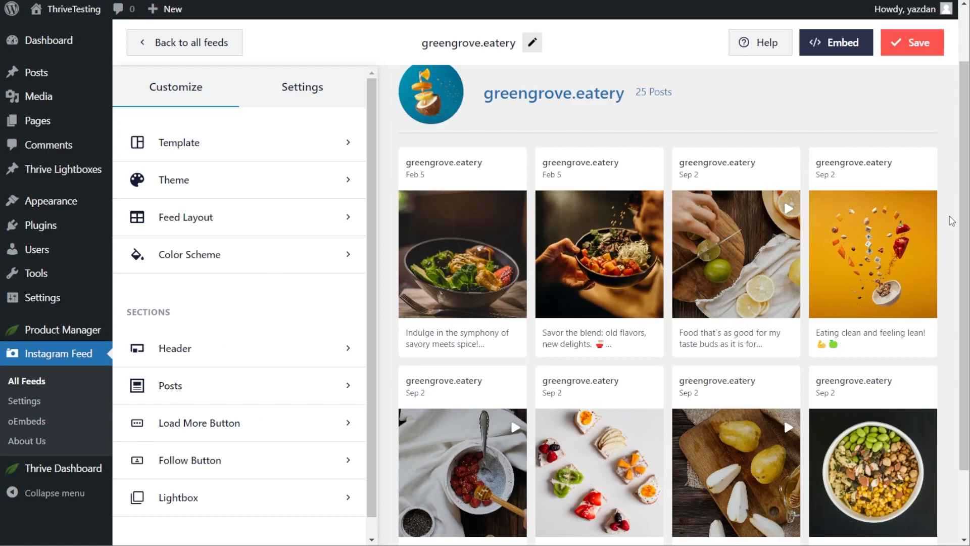
scroll(952, 221, down, 2)
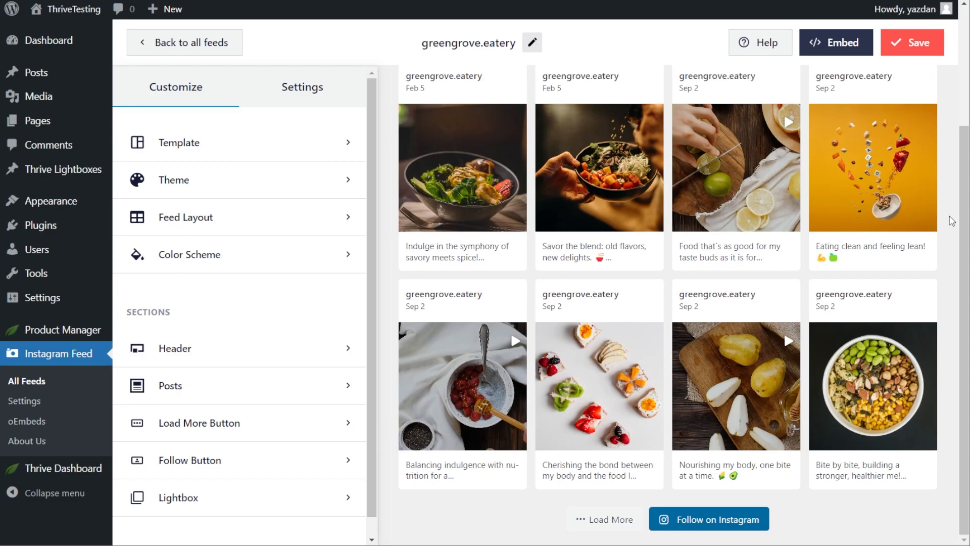
scroll(951, 221, up, 3)
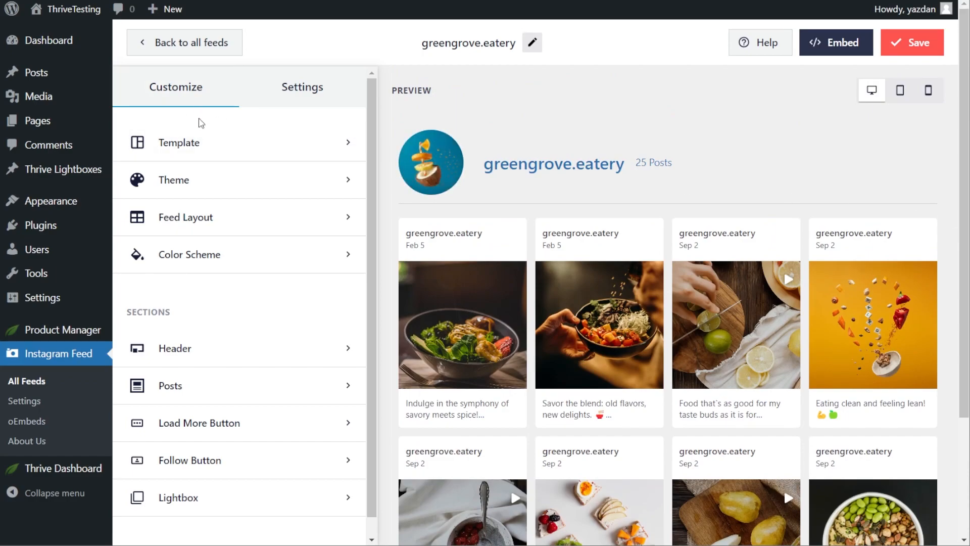
- Try the Carousel layout for the feed and flip through its pages in the preview
click(214, 224)
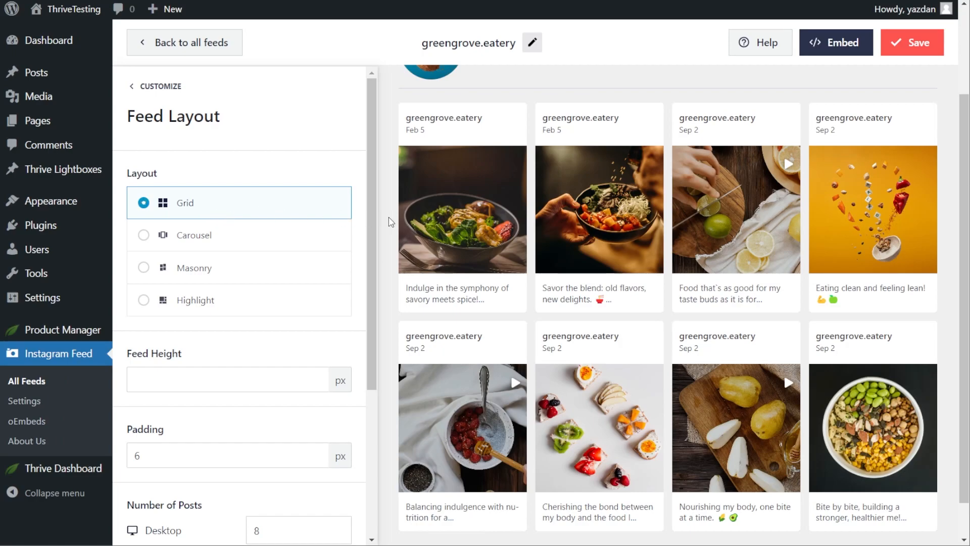
scroll(392, 223, down, 1)
click(332, 241)
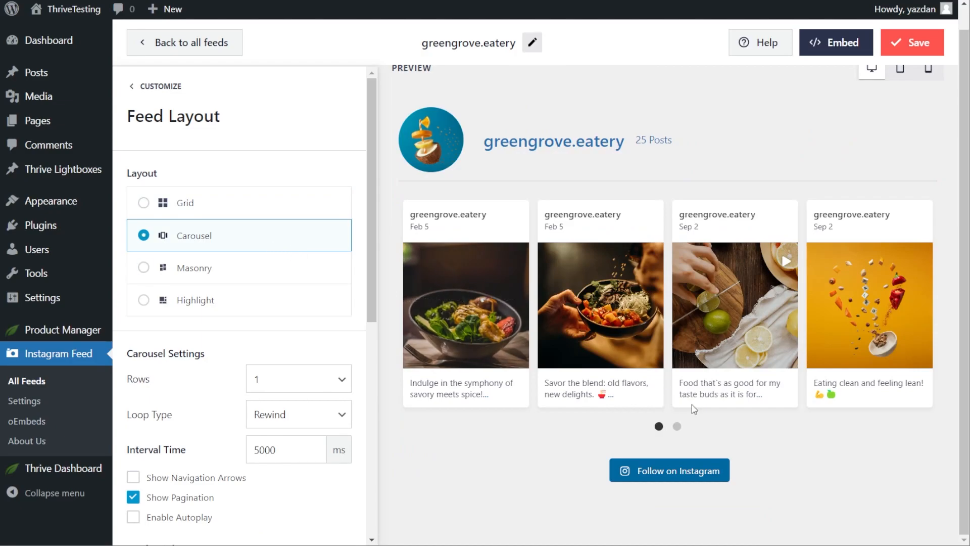
click(677, 427)
click(659, 427)
- Try the Masonry and Highlight layouts for the feed, checking each in the preview
click(241, 275)
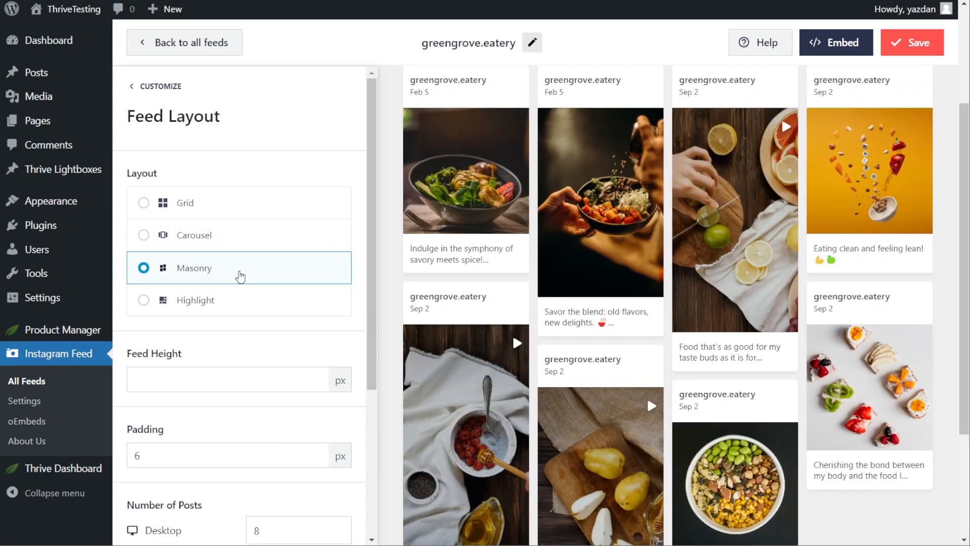
scroll(405, 267, down, 3)
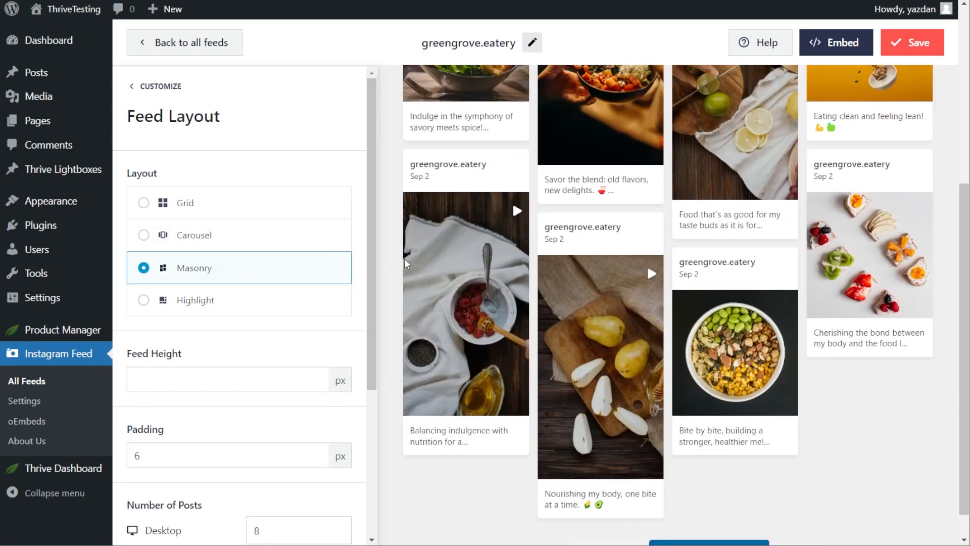
click(277, 301)
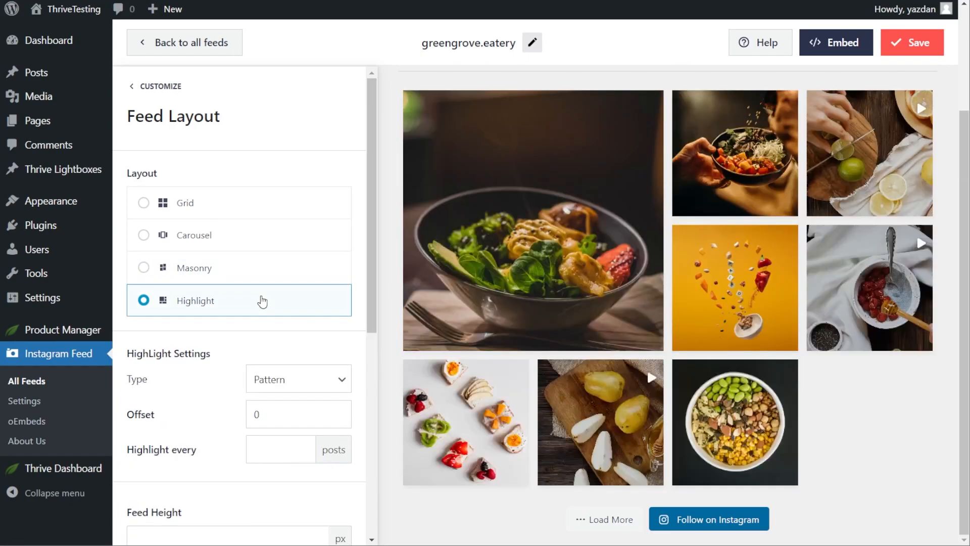
scroll(386, 311, up, 2)
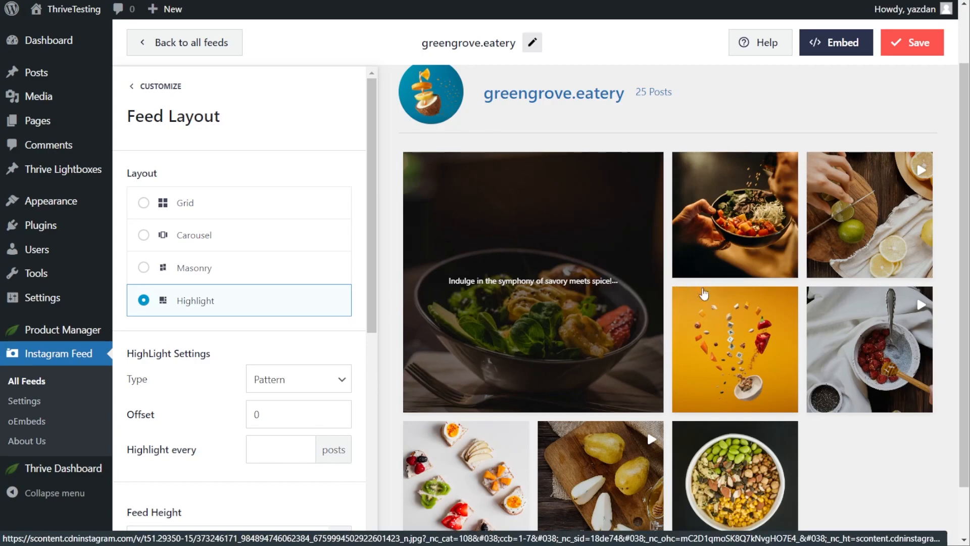
- Set the feed layout back to Grid and review its height, padding, post number and column options
click(232, 211)
scroll(249, 291, down, 3)
scroll(249, 291, down, 2)
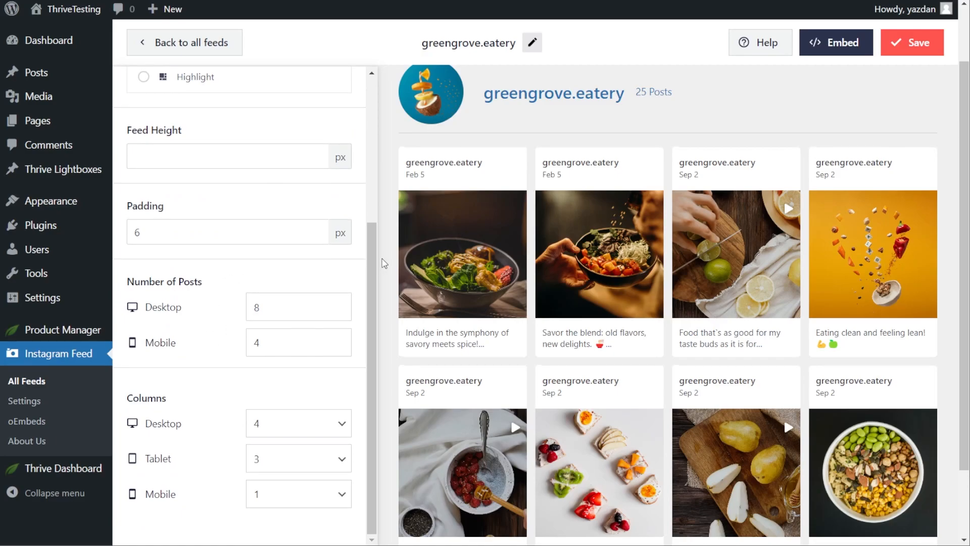
scroll(384, 262, down, 2)
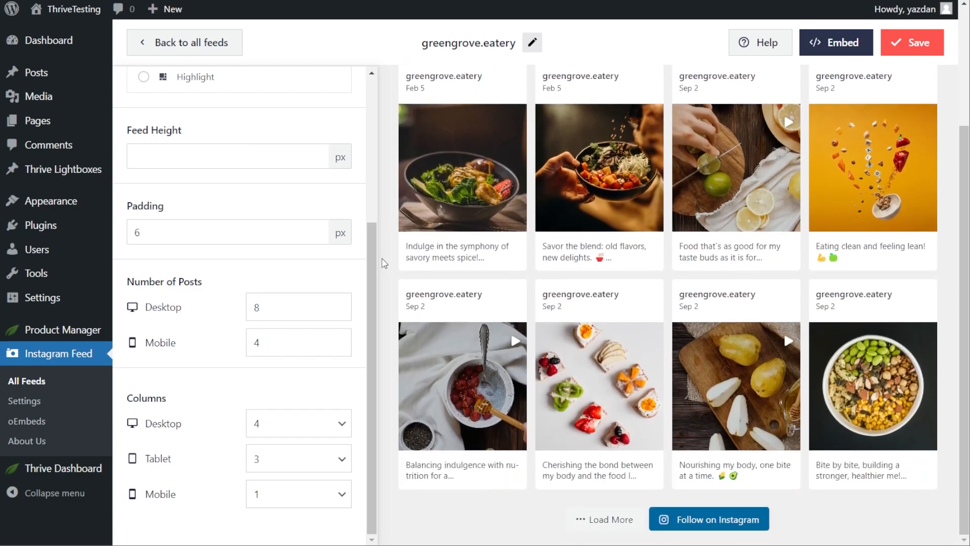
- Set the desktop number of posts to 9 and check the extra post in the feed preview
double_click(293, 309)
text(9)
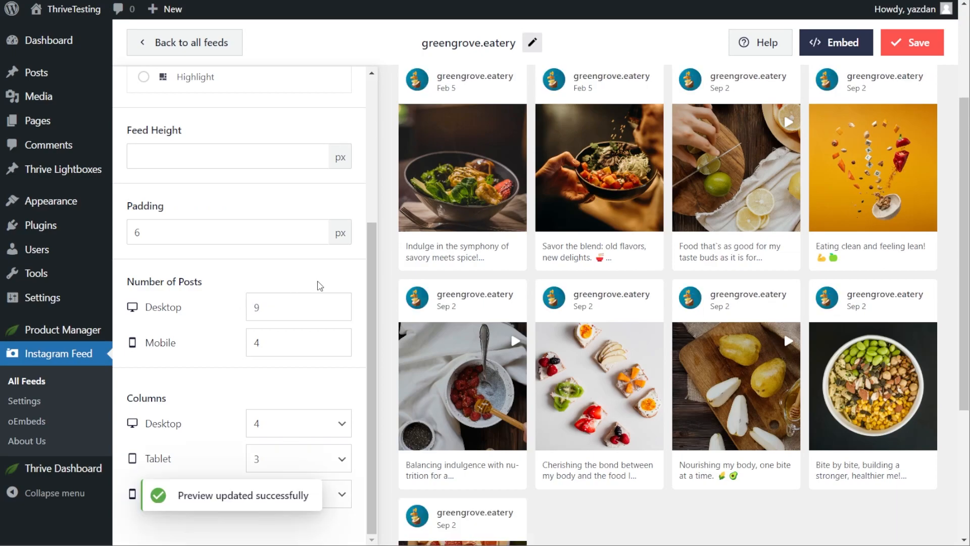
scroll(384, 275, down, 4)
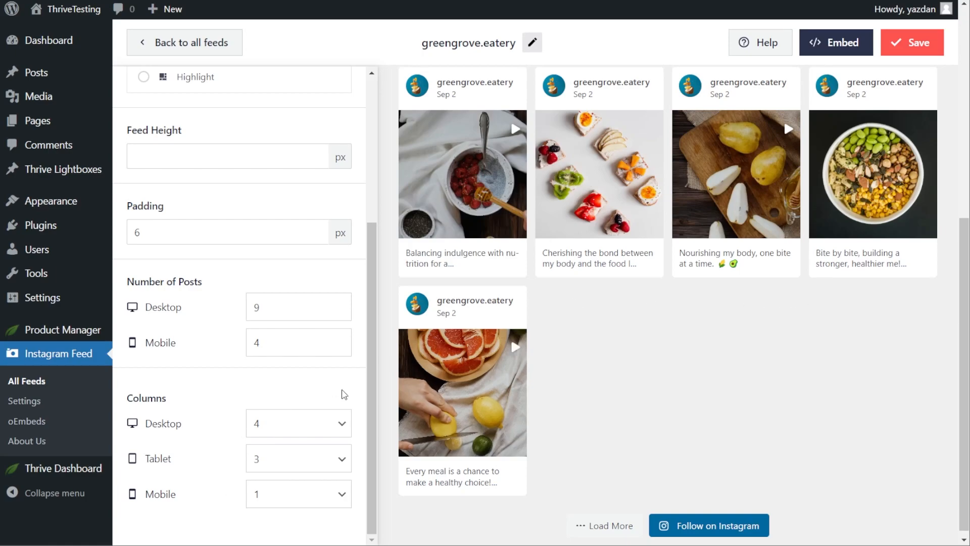
- Set the desktop columns to 3, check the grid in the preview and save the feed
click(320, 425)
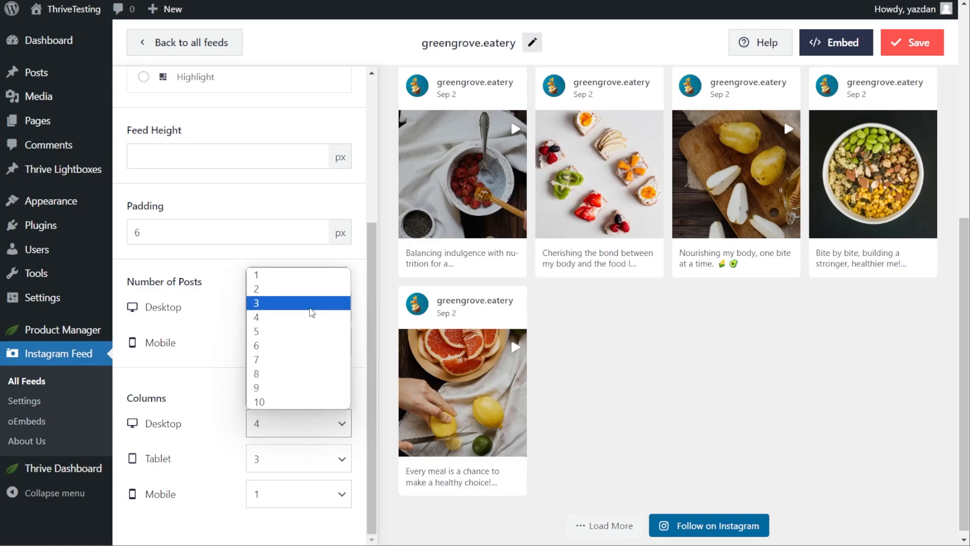
click(293, 303)
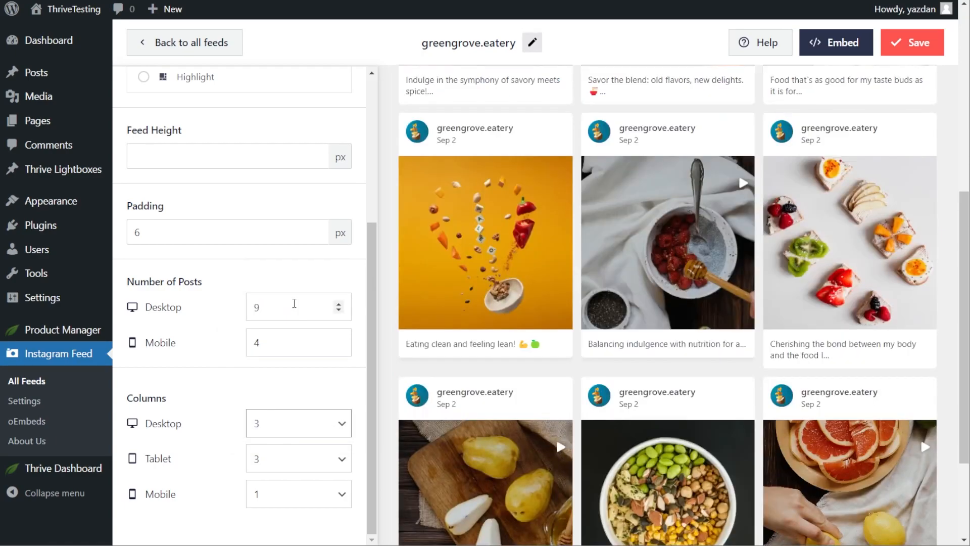
scroll(392, 322, up, 6)
scroll(390, 322, up, 1)
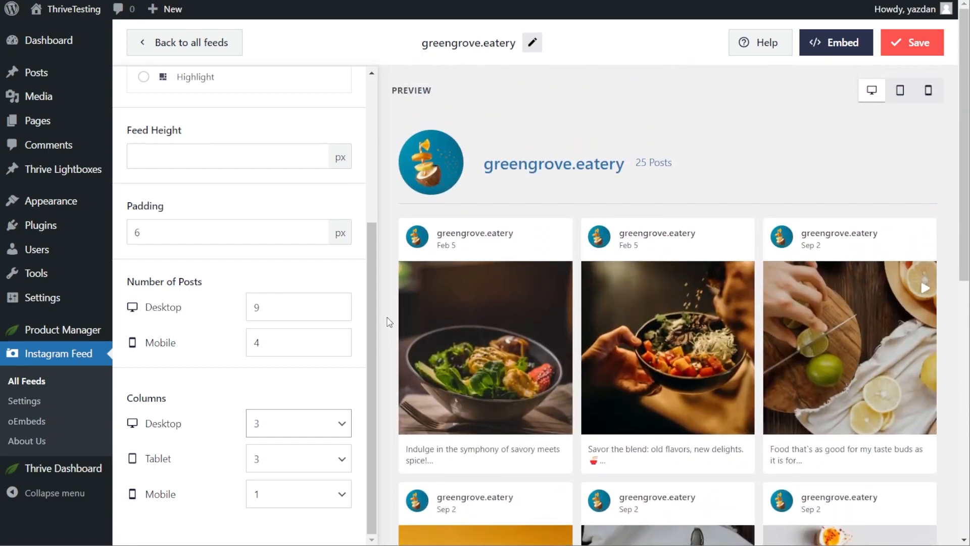
click(917, 49)
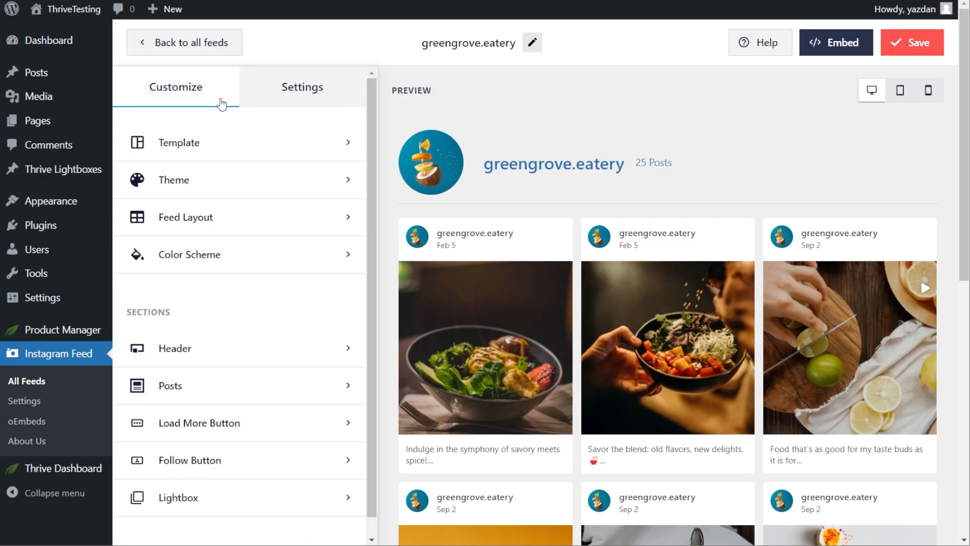
- Try the Light and Dark color schemes for the feed
click(213, 261)
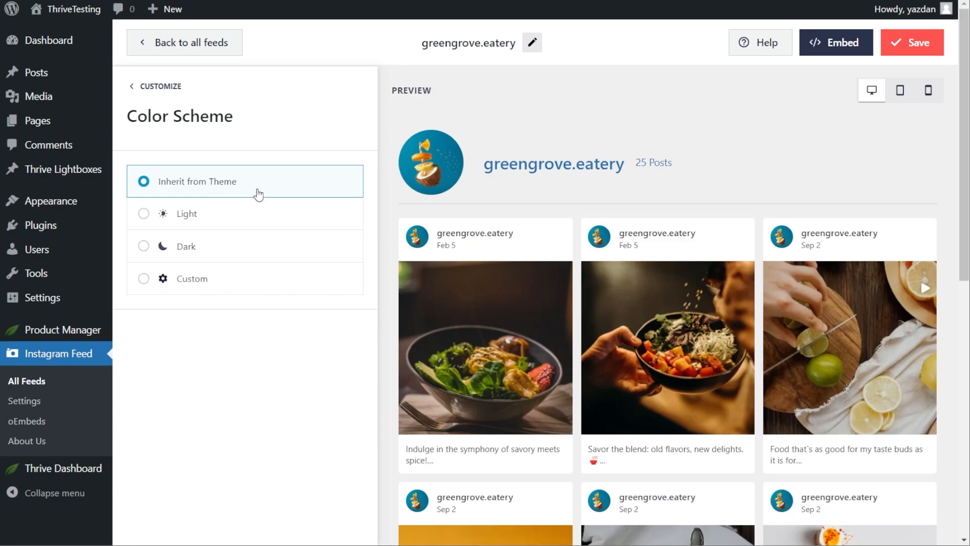
click(232, 220)
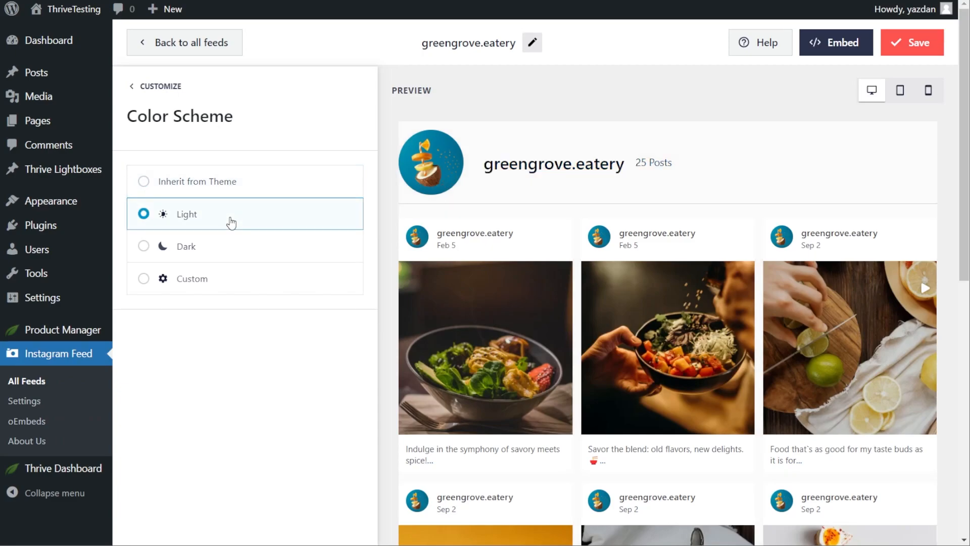
click(246, 248)
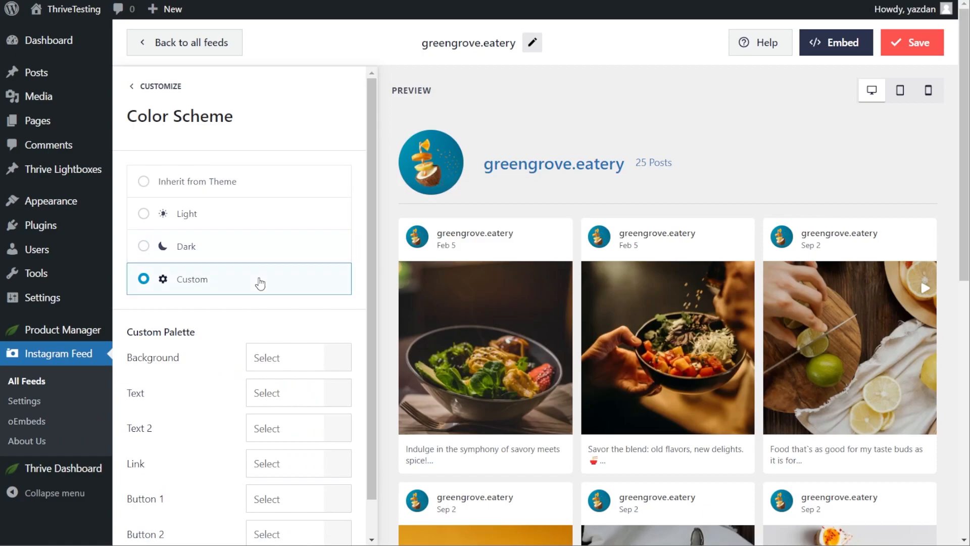
- Try red, yellow (#FFC104) and blue (#2B4EE9) backgrounds in the feed's Custom color palette
click(338, 359)
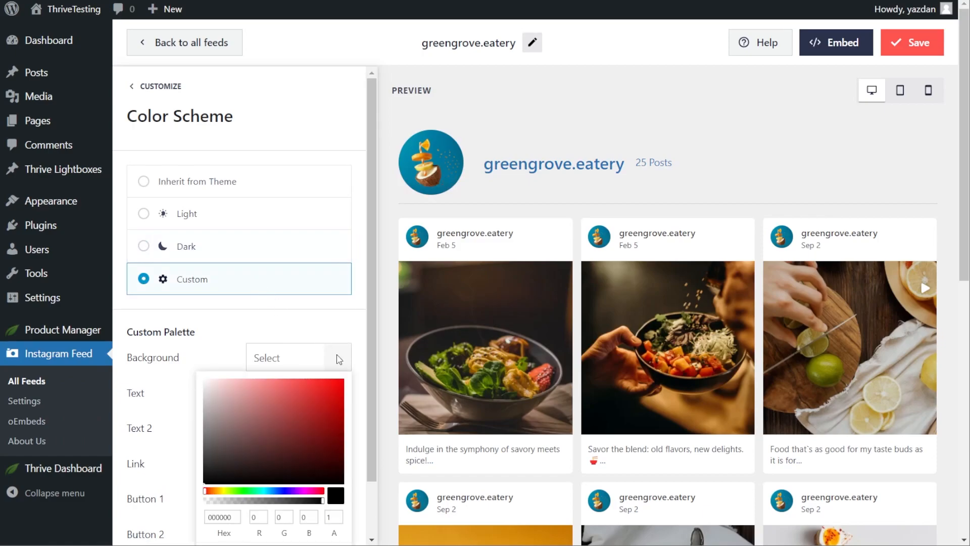
scroll(320, 399, down, 1)
click(246, 491)
click(263, 491)
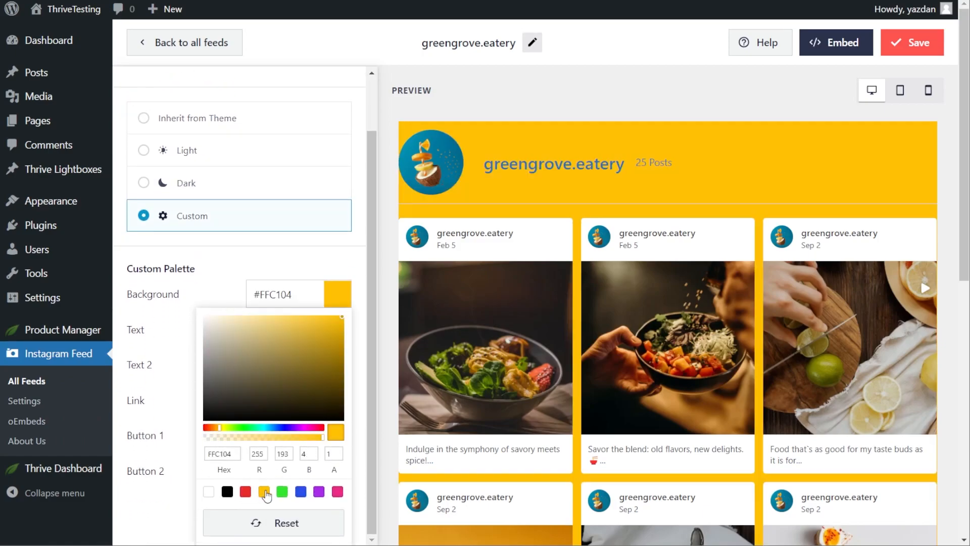
click(300, 491)
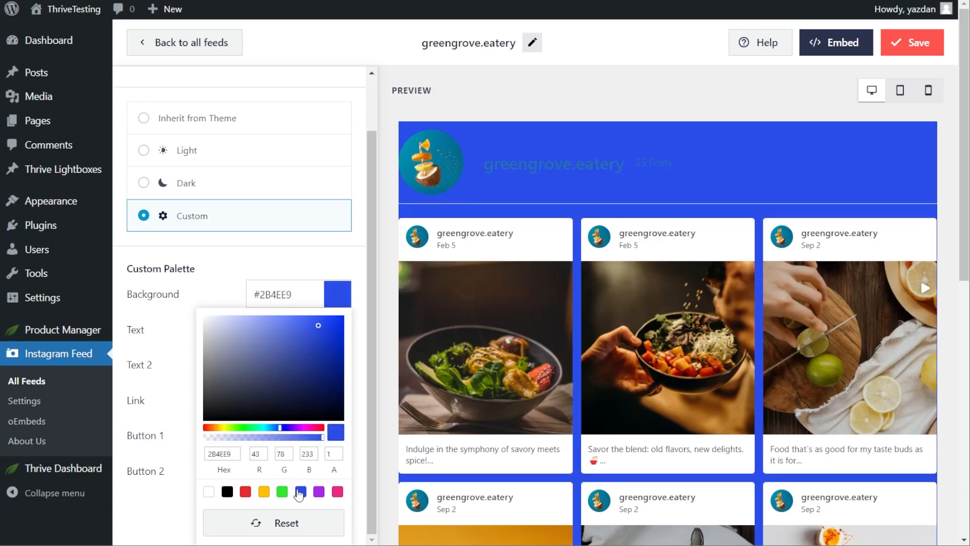
- Set the color scheme back to Inherit from Theme and save the feed
click(222, 122)
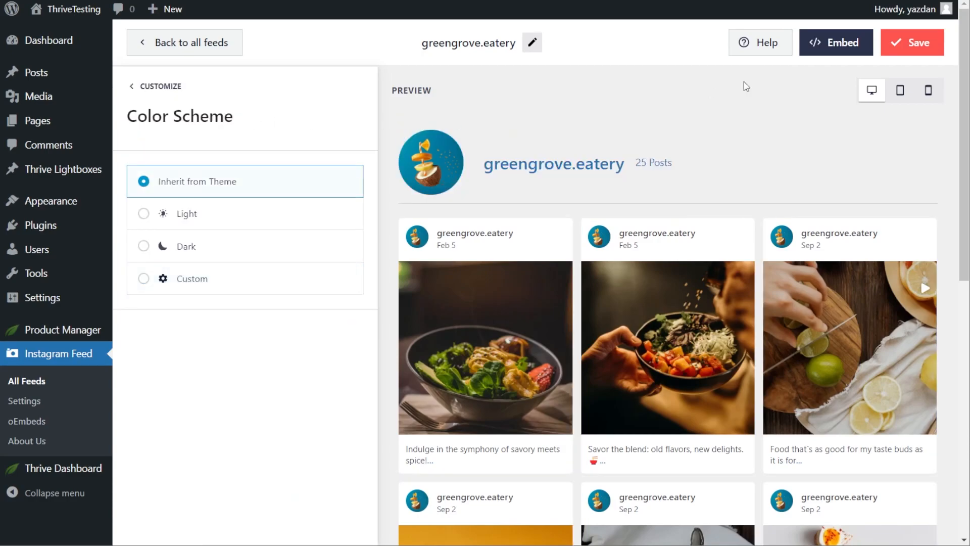
click(925, 42)
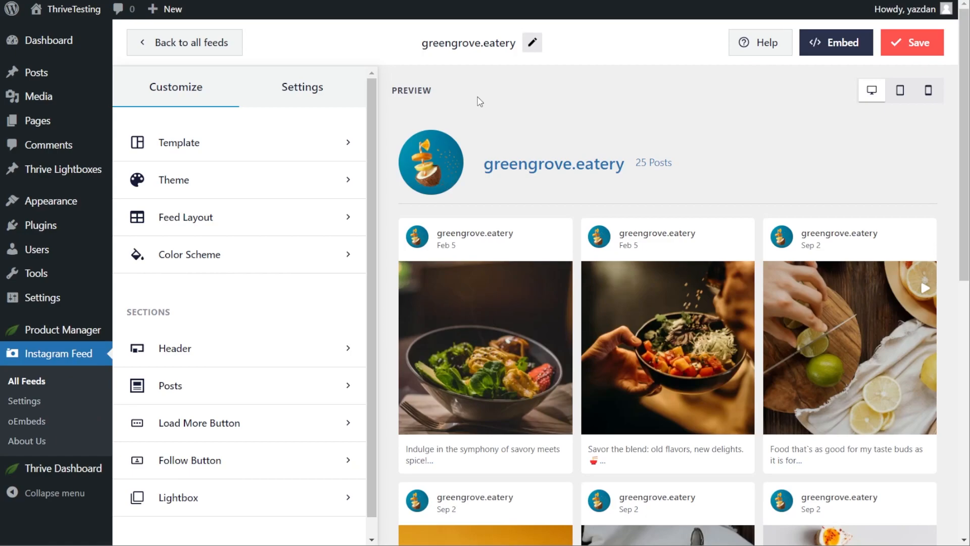
- Enable feed moderation in Allow List mode and allow the first two posts
click(314, 101)
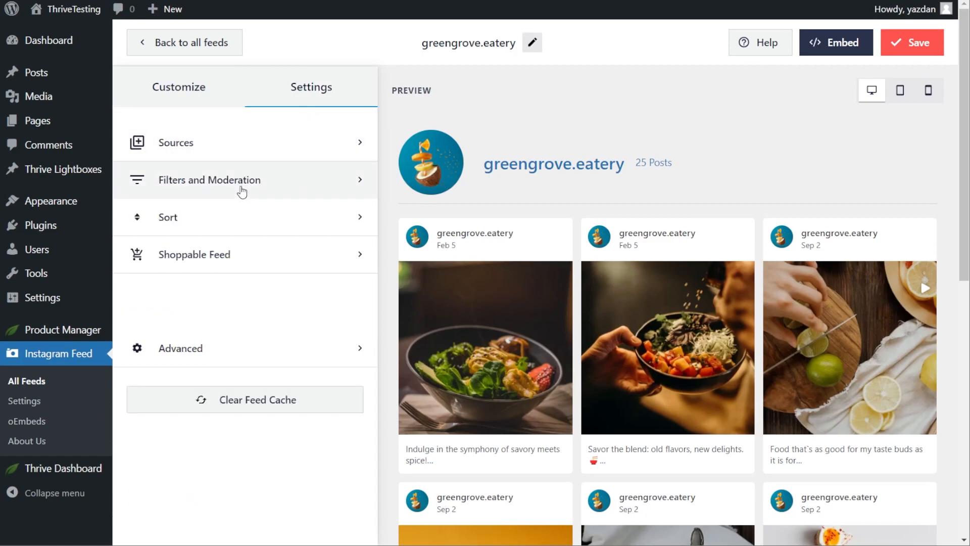
click(242, 192)
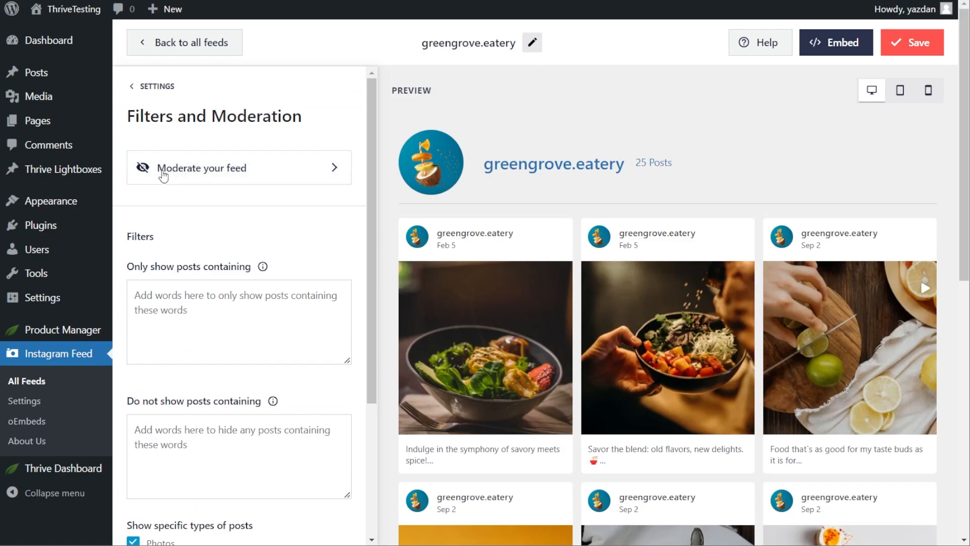
click(243, 177)
click(146, 161)
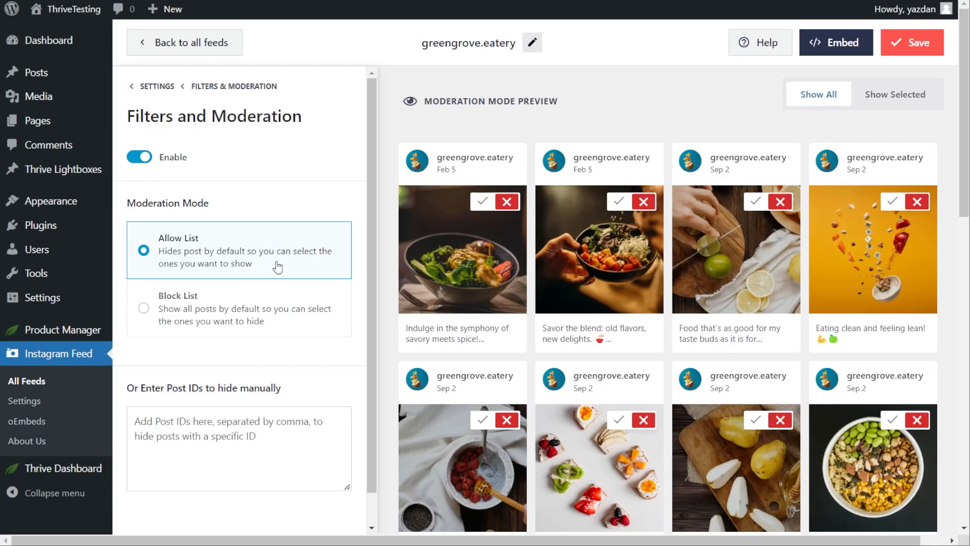
click(482, 202)
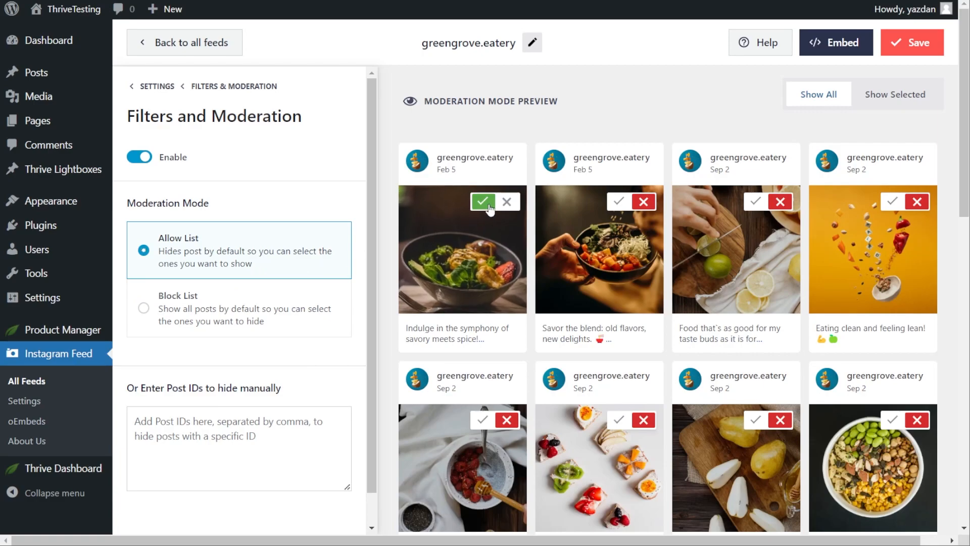
click(619, 203)
- Try the Block List moderation mode by hiding the first two posts
click(285, 304)
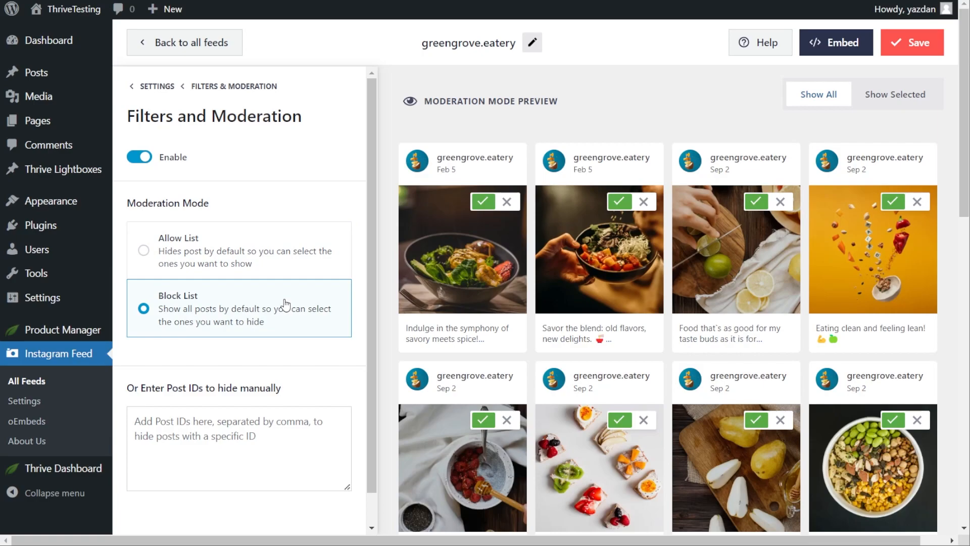
click(506, 202)
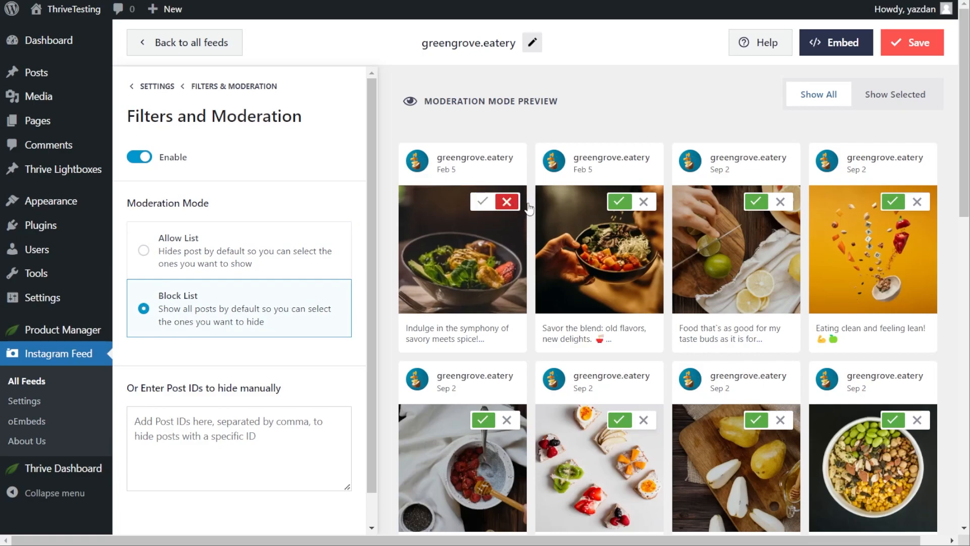
click(644, 201)
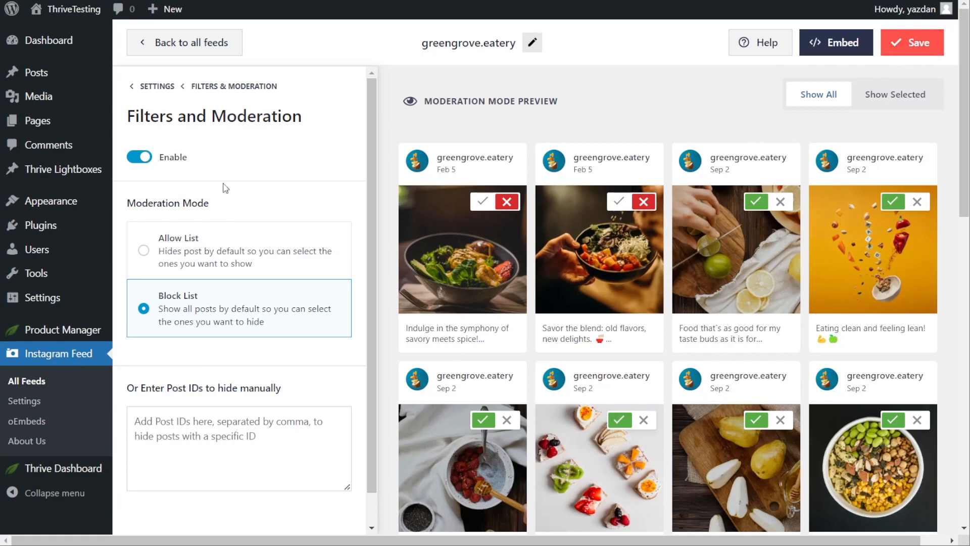
- Turn off feed moderation, then save the feed after reviewing the keyword, post type and post offset filters
click(141, 159)
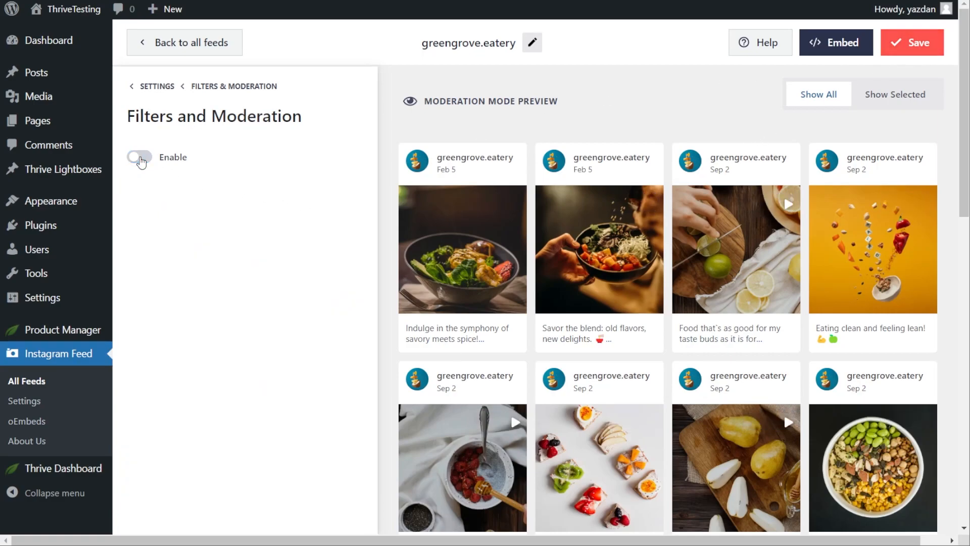
click(225, 88)
scroll(247, 202, down, 3)
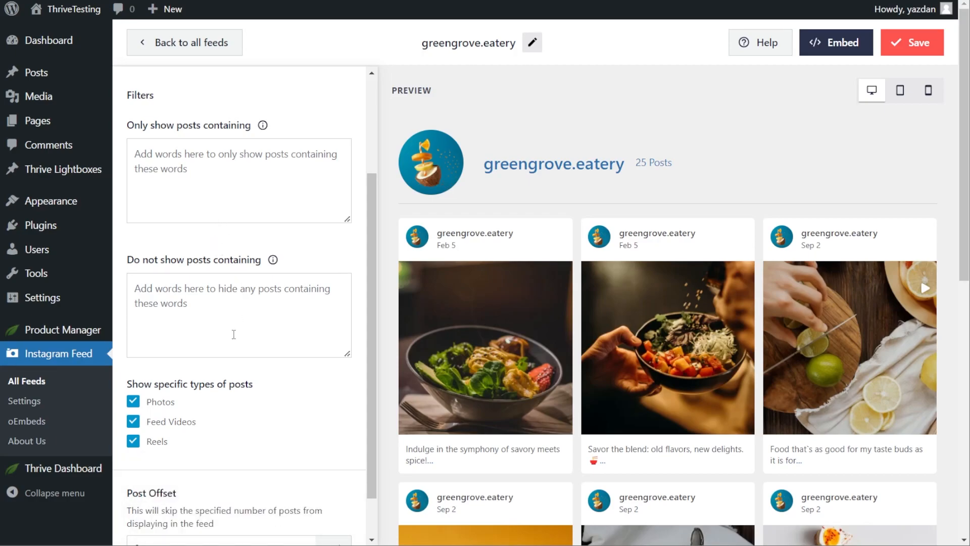
scroll(234, 333, down, 1)
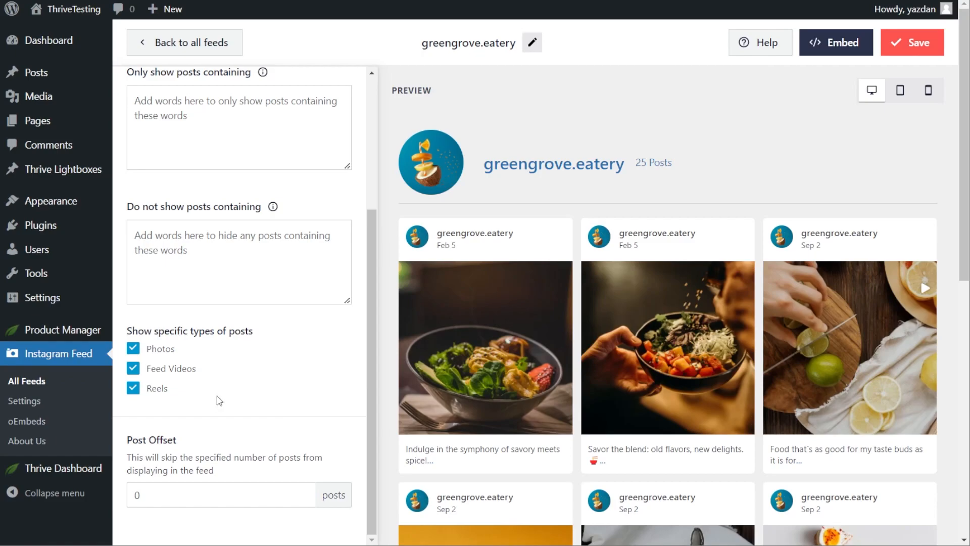
click(909, 49)
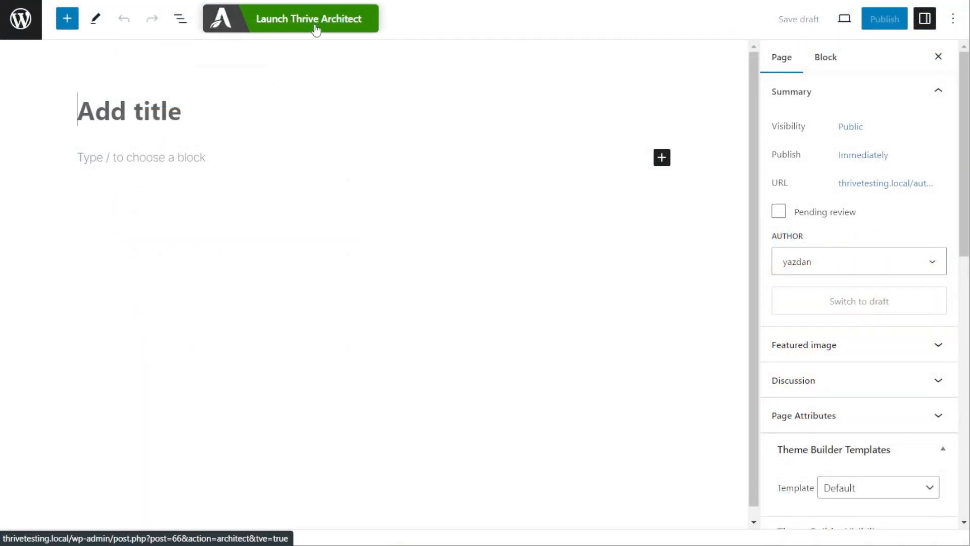
- Launch Thrive Architect for the new page and apply the pre-built Kwik Theme landing page "Service Business 01 – Homepage Kwik"
click(315, 29)
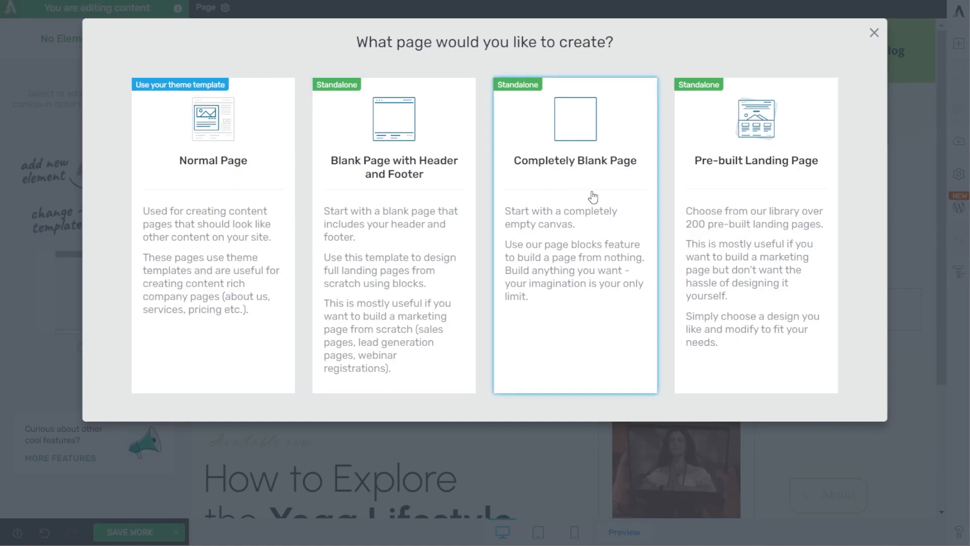
click(752, 197)
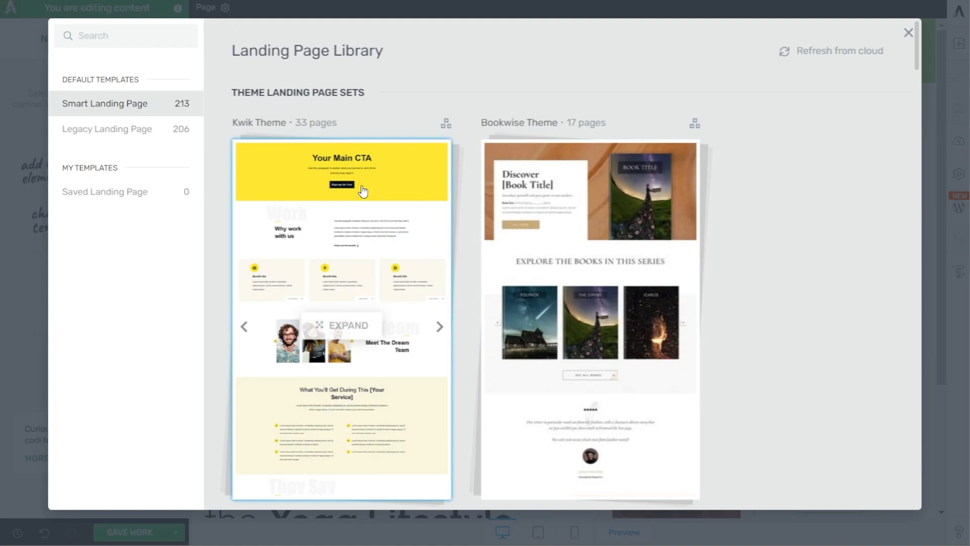
click(347, 232)
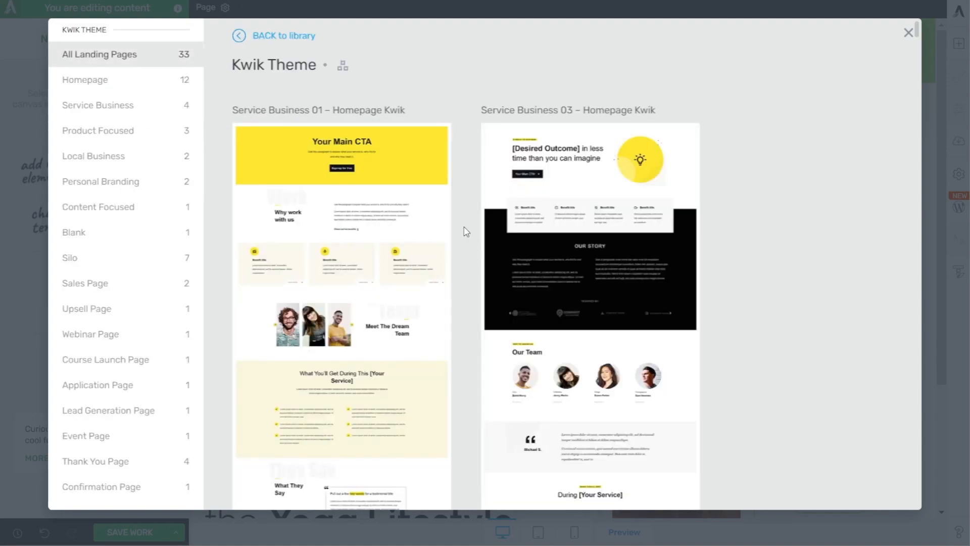
click(351, 204)
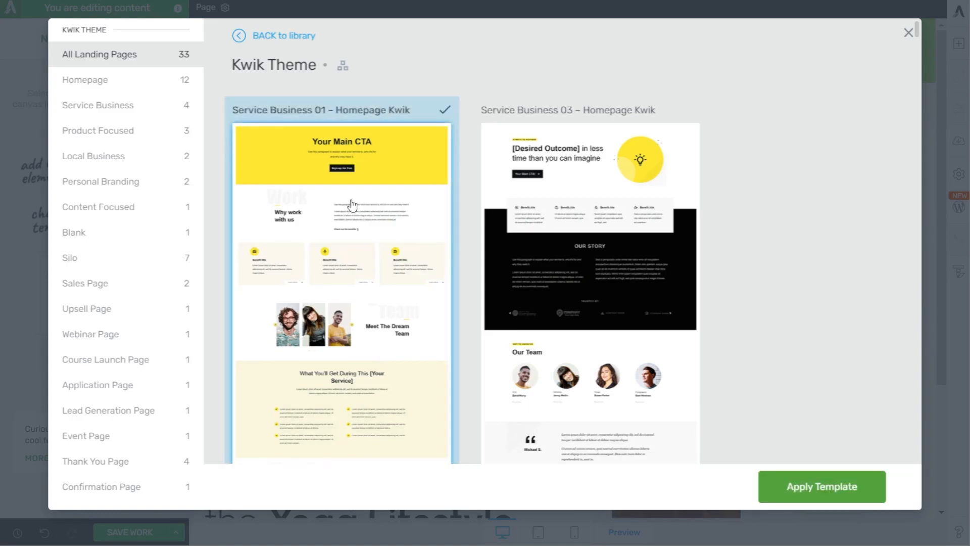
click(803, 486)
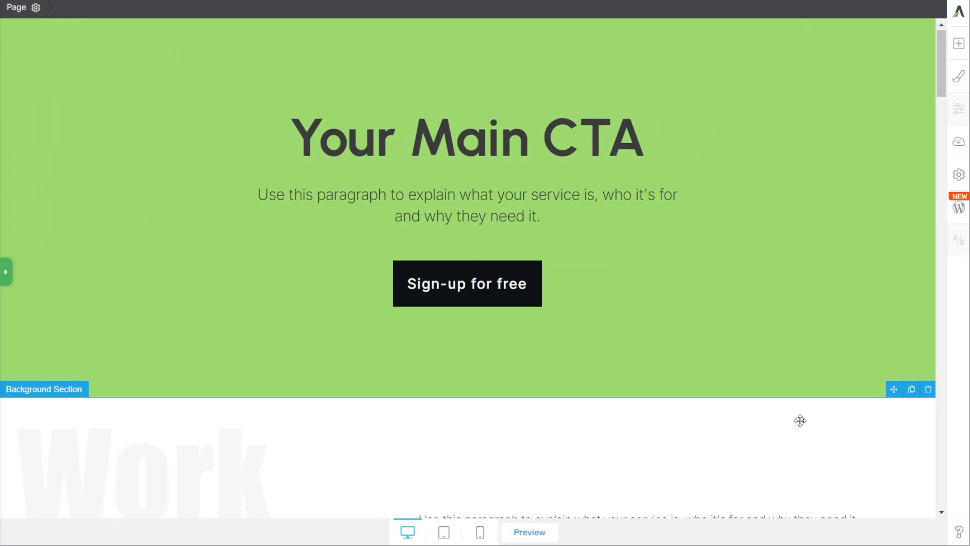
- Add a Smash Balloon Social Feed element to the page below the "Our Latest Posts" heading
scroll(800, 420, down, 6)
scroll(800, 420, down, 12)
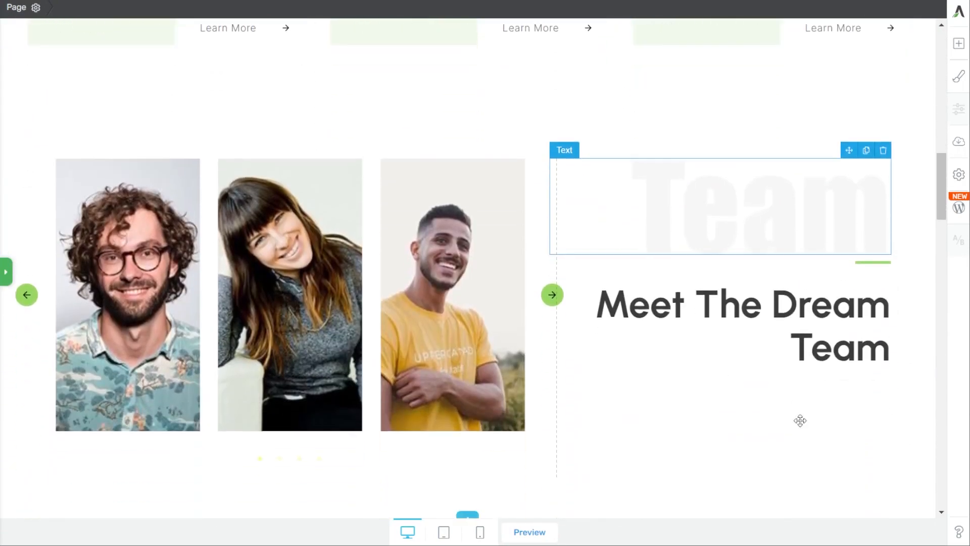
scroll(800, 420, down, 6)
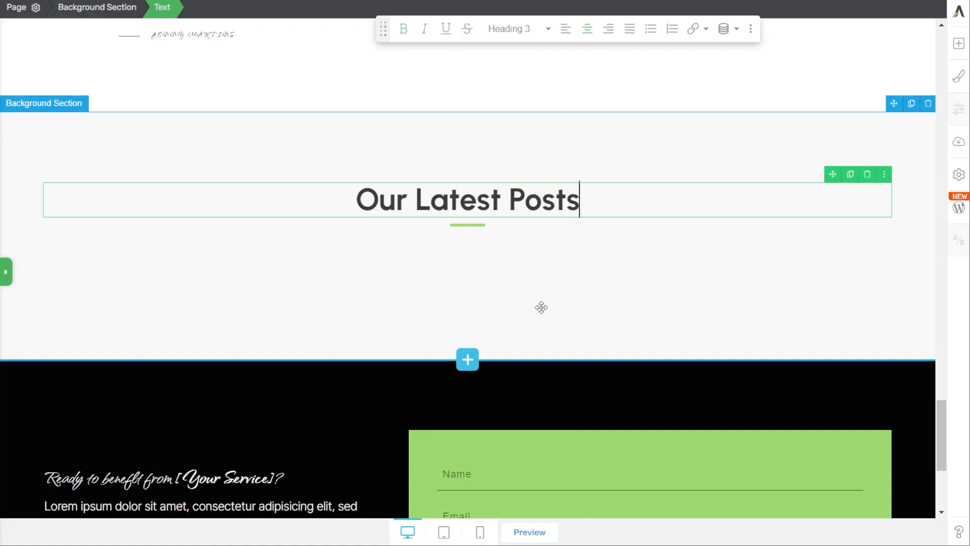
click(958, 44)
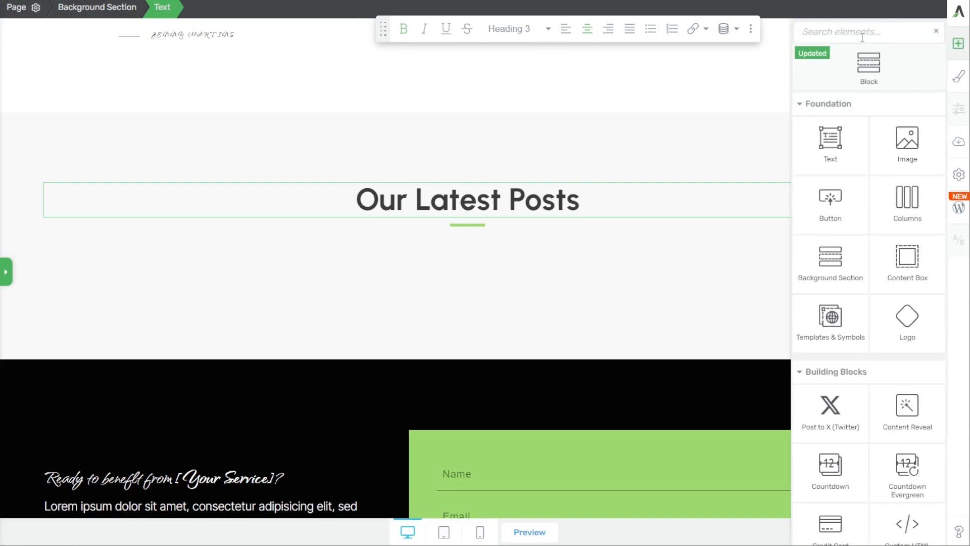
text(Smash Balloon)
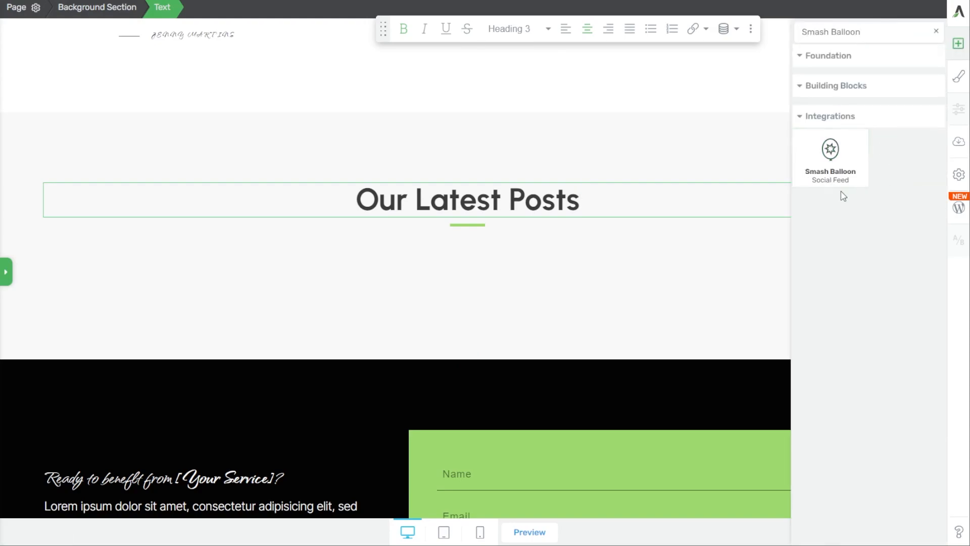
drag(832, 153, 484, 313)
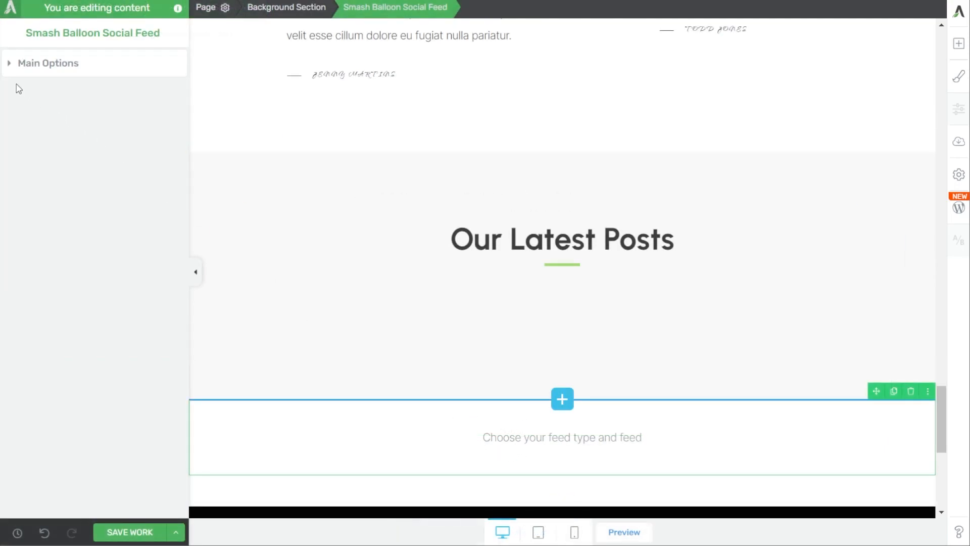
- Set the Smash Balloon element's type to Instagram Feed and its feed to greengrove.eatery, then check the feed on the full-width canvas
click(11, 68)
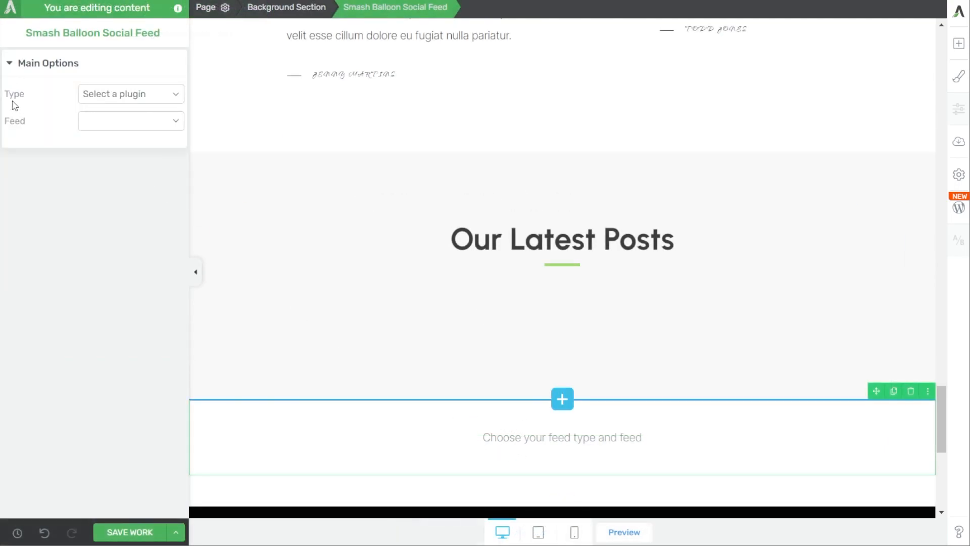
click(108, 94)
click(107, 120)
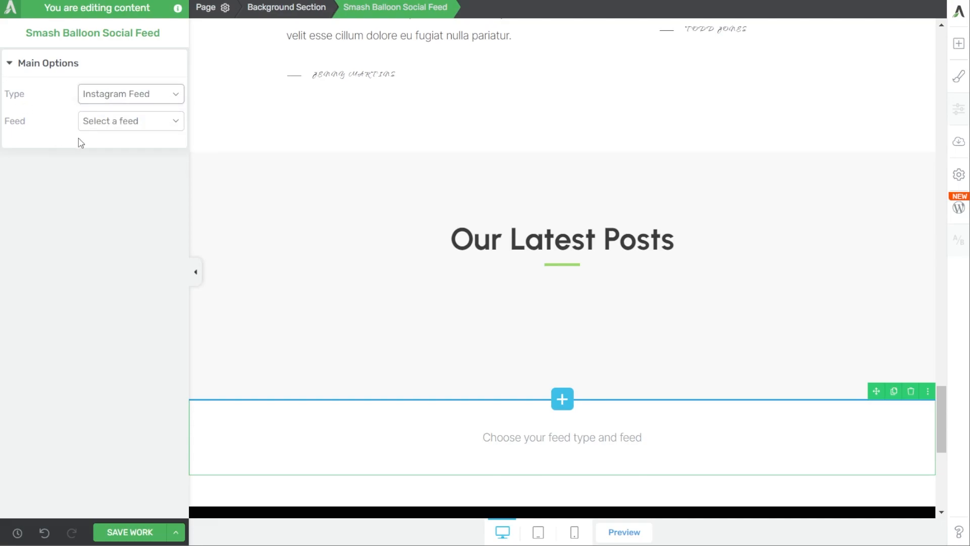
click(123, 121)
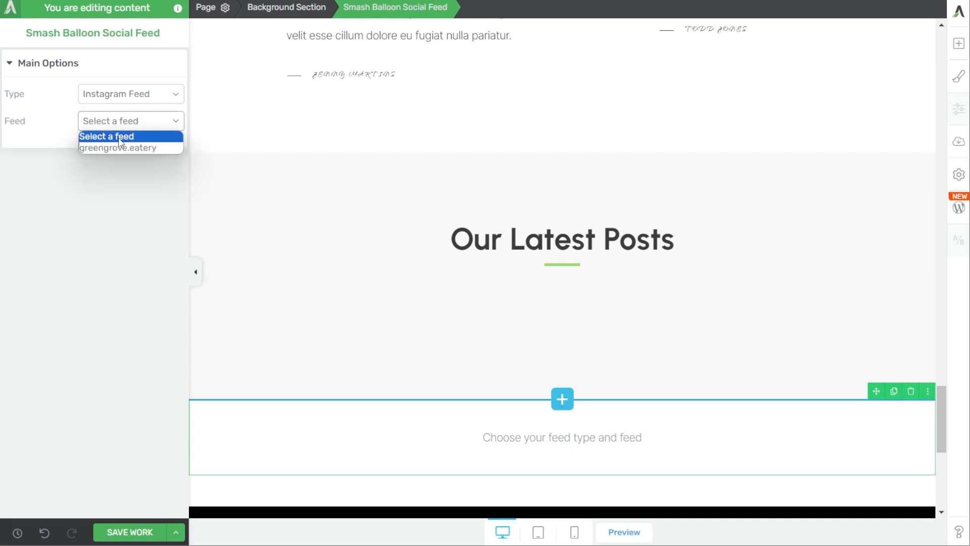
click(156, 147)
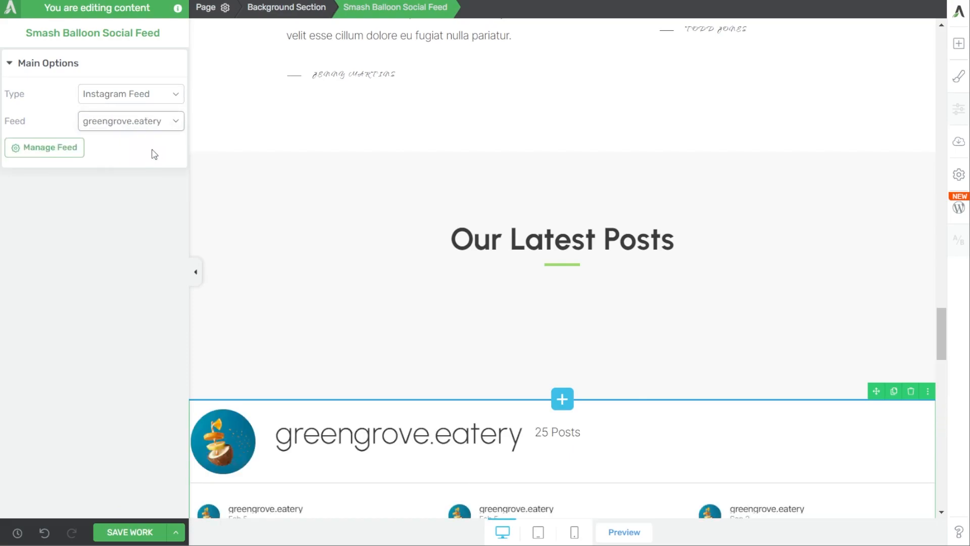
click(195, 271)
scroll(354, 278, down, 3)
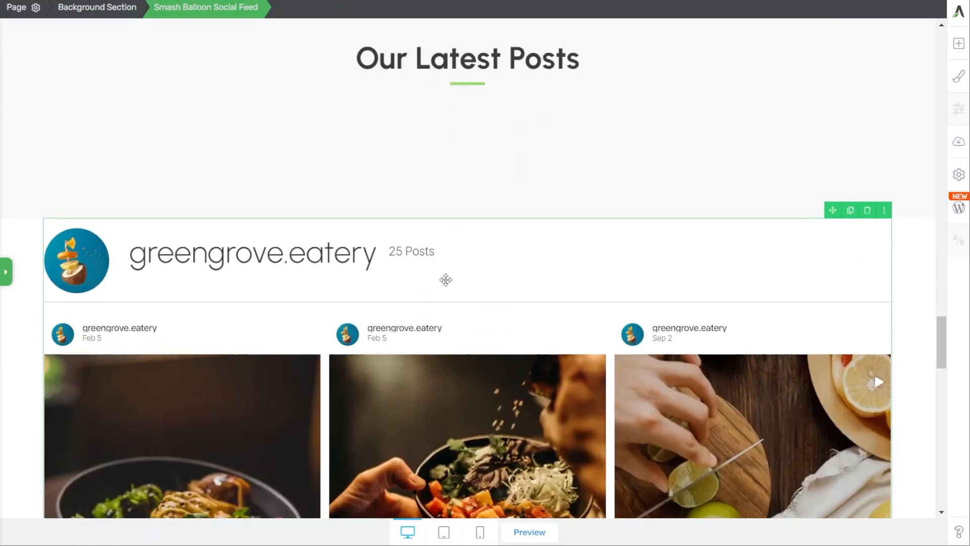
scroll(930, 296, down, 2)
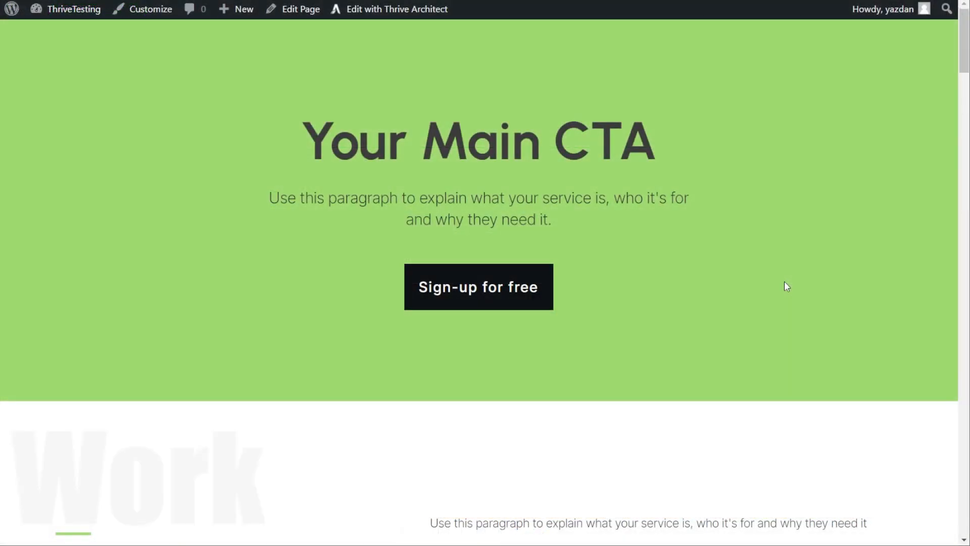
- Examine the greengrove.eatery feed's header, post authors, dates and captions under "Our Latest Posts" on the live page, and open the first post
scroll(785, 284, down, 5)
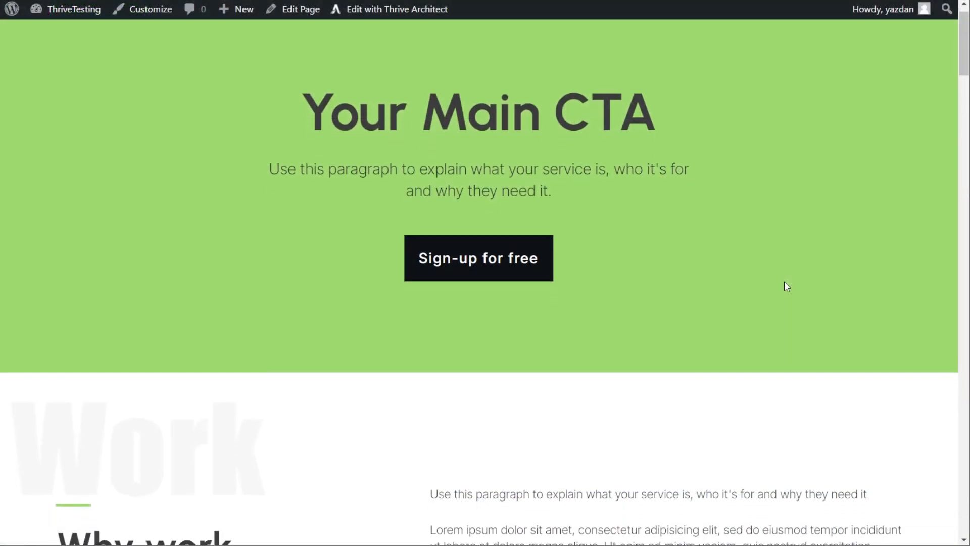
scroll(786, 286, down, 15)
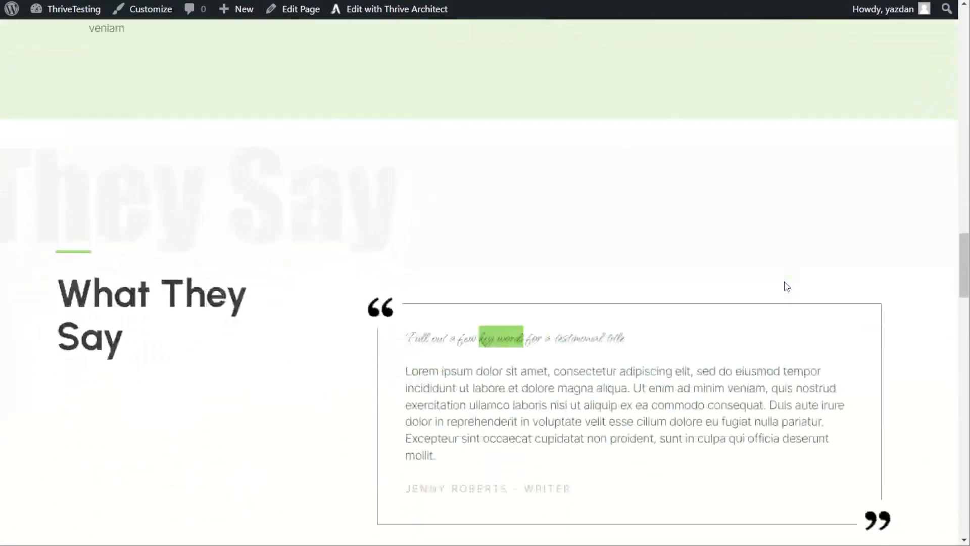
scroll(787, 286, down, 6)
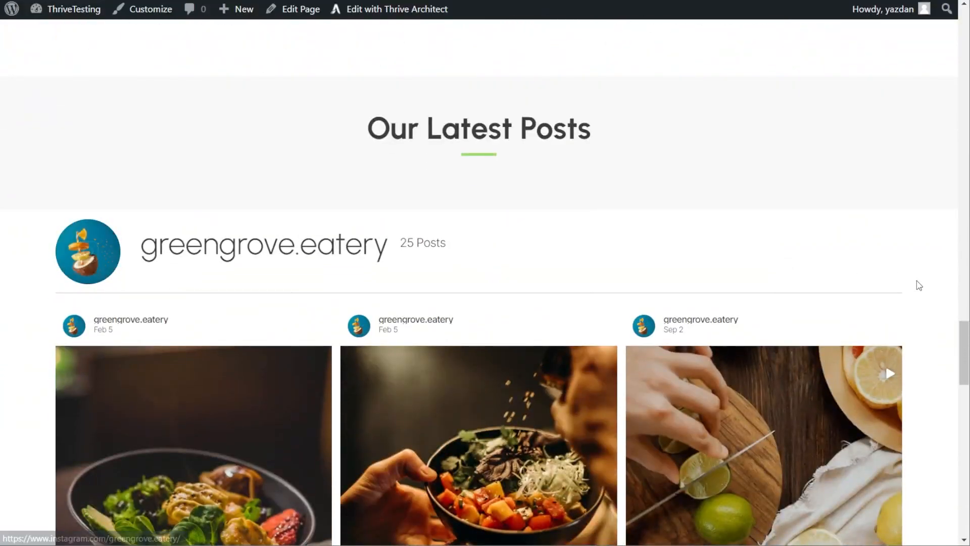
scroll(919, 285, down, 1)
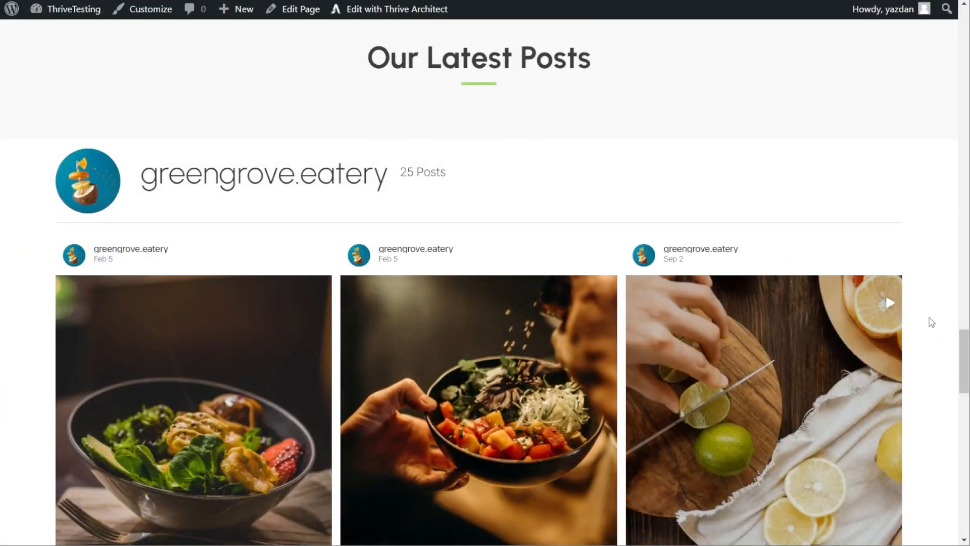
scroll(932, 323, down, 1)
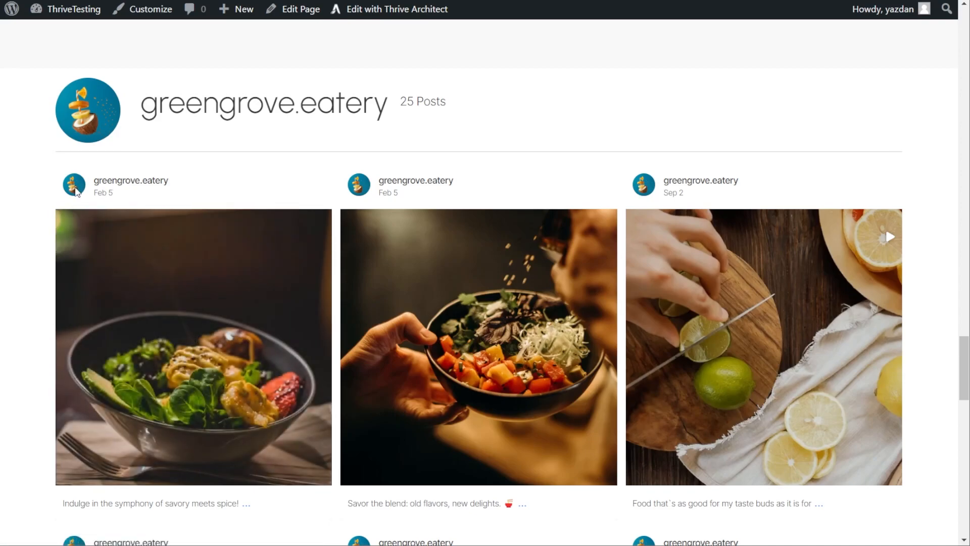
scroll(59, 281, down, 3)
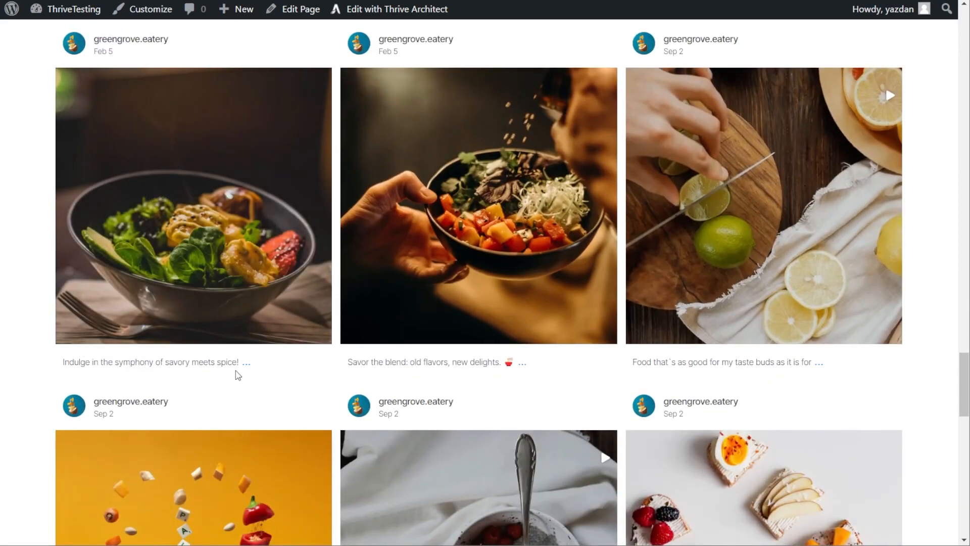
click(214, 311)
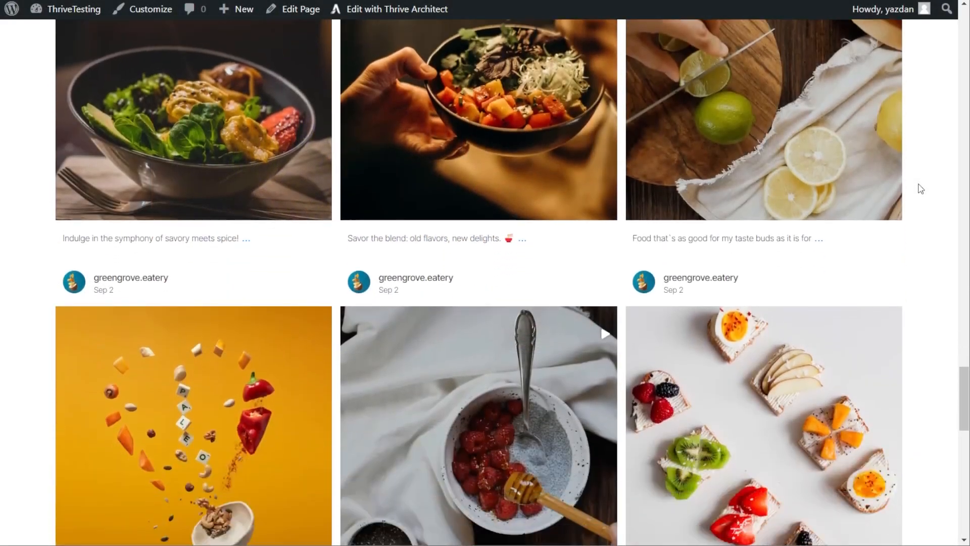
- Load more posts at the end of the live feed and look through them, returning to the "Our Latest Posts" heading
scroll(921, 189, down, 12)
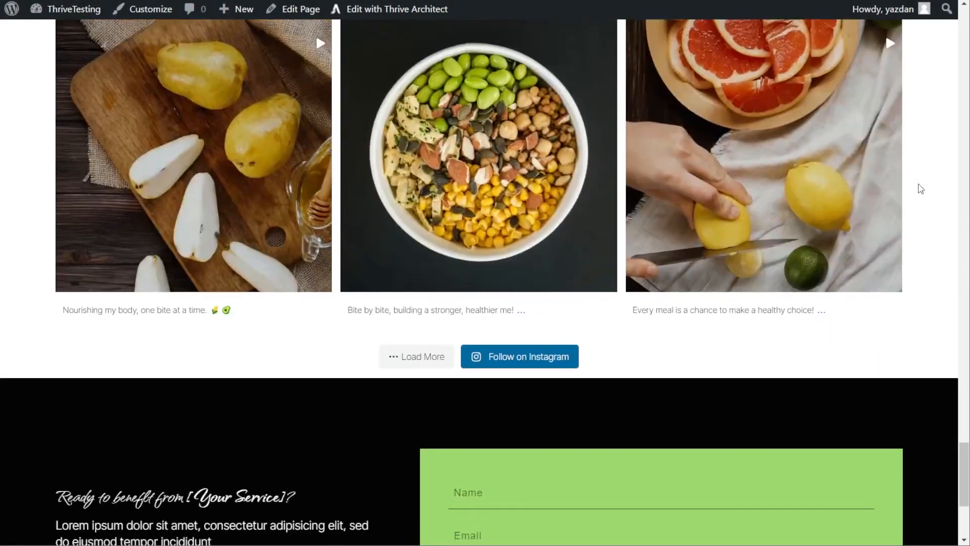
click(423, 362)
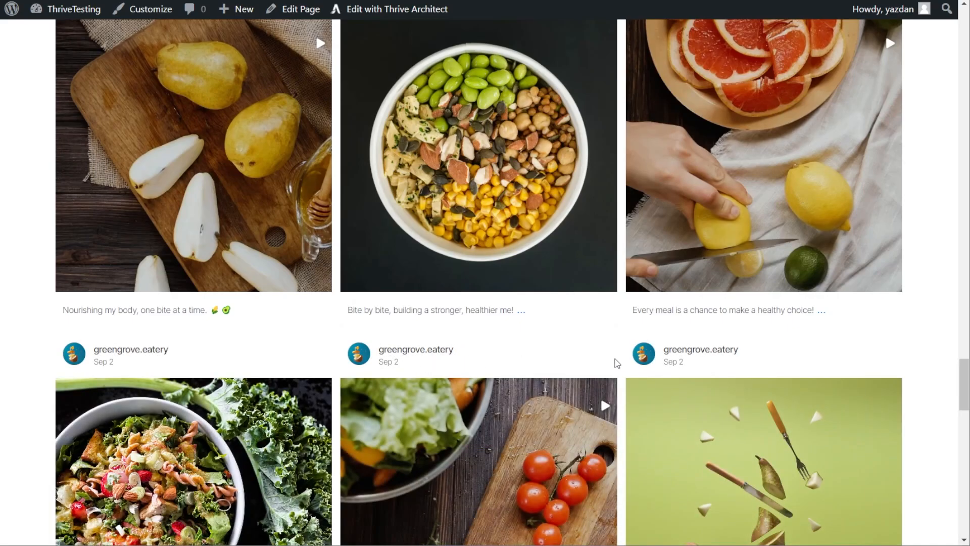
scroll(928, 378, down, 10)
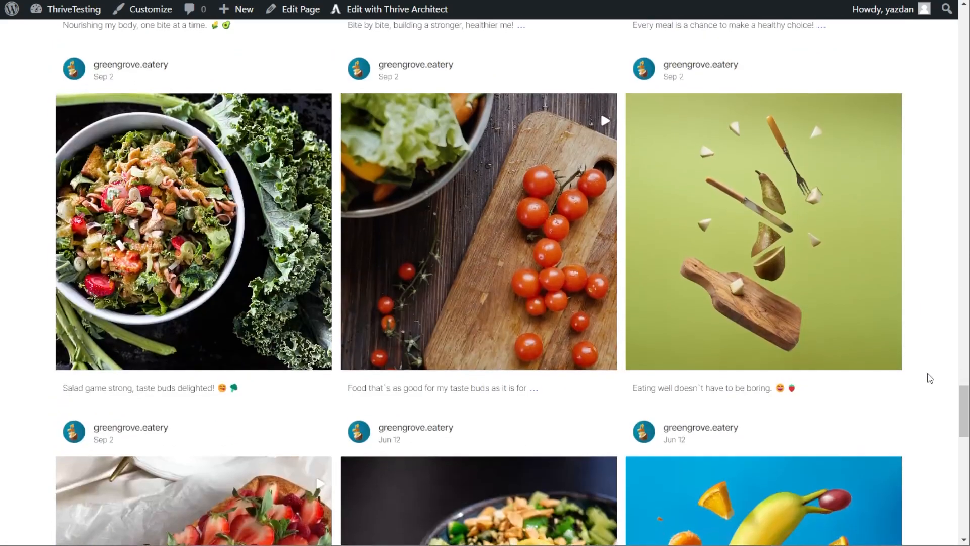
scroll(929, 377, down, 6)
scroll(928, 377, up, 11)
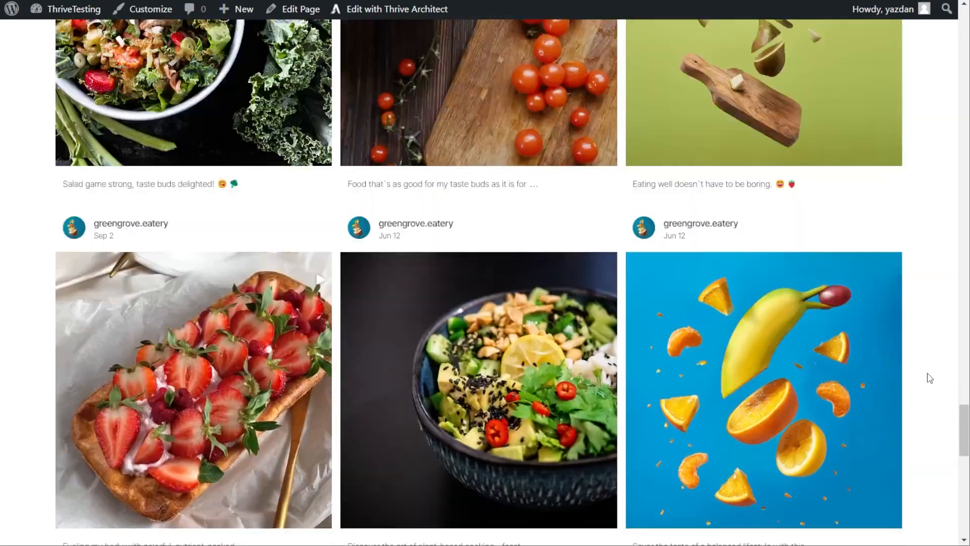
scroll(929, 378, up, 15)
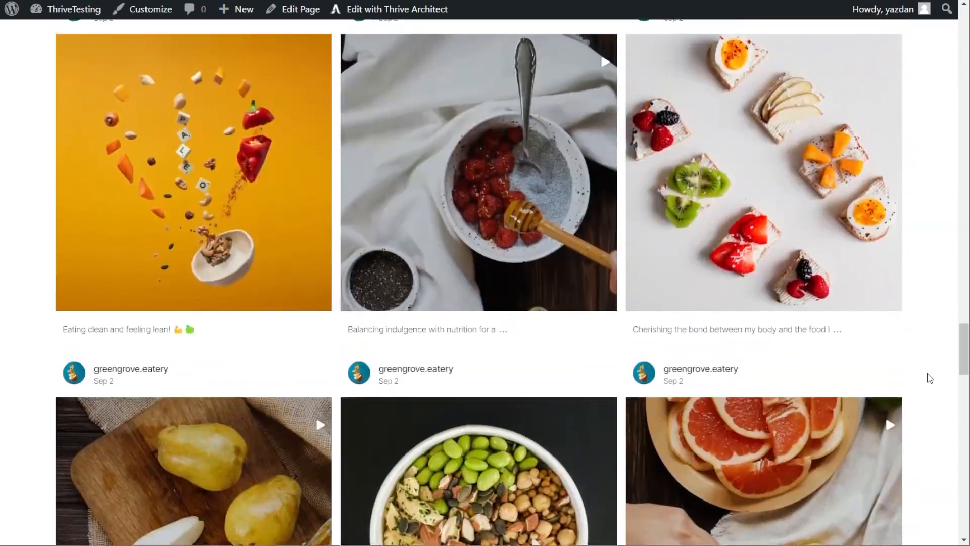
scroll(930, 377, up, 5)
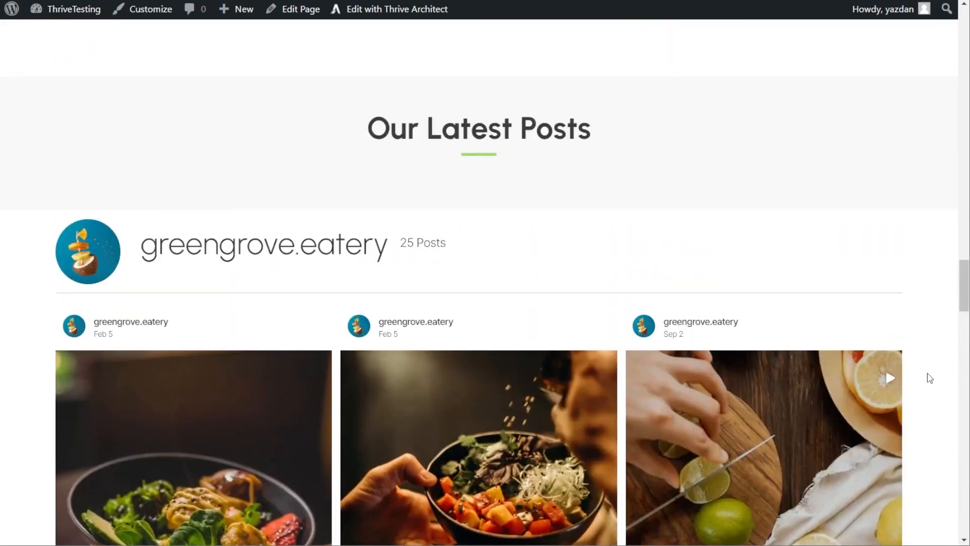